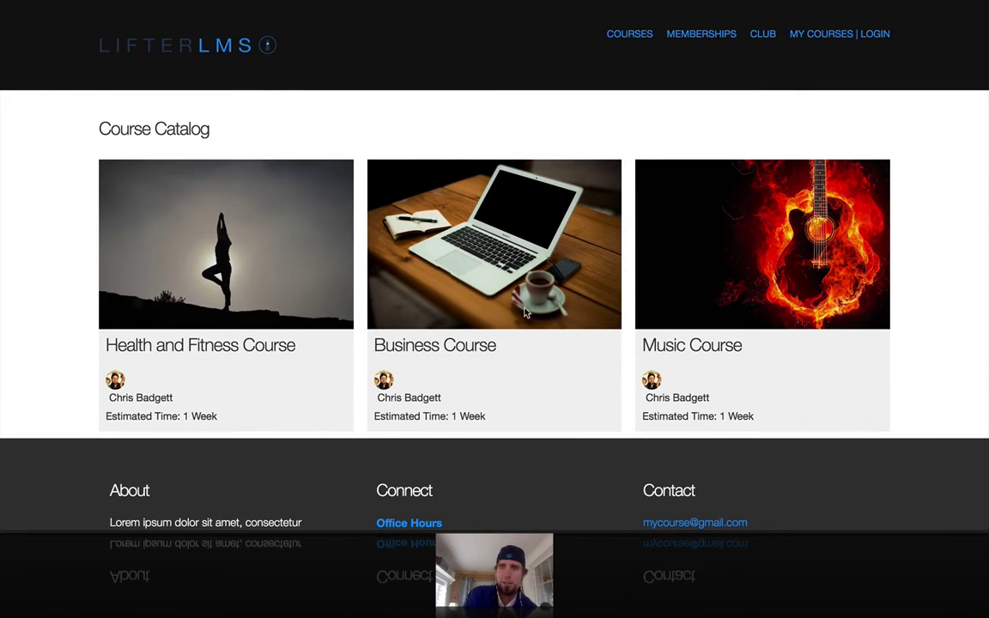
- Open the Health and Fitness Course and review its nine lessons and three pricing options
{"action": "scroll", "coordinate": [525, 313], "scroll_direction": "down", "scroll_amount": 3}
{"action": "scroll", "coordinate": [526, 313], "scroll_direction": "up", "scroll_amount": 3}
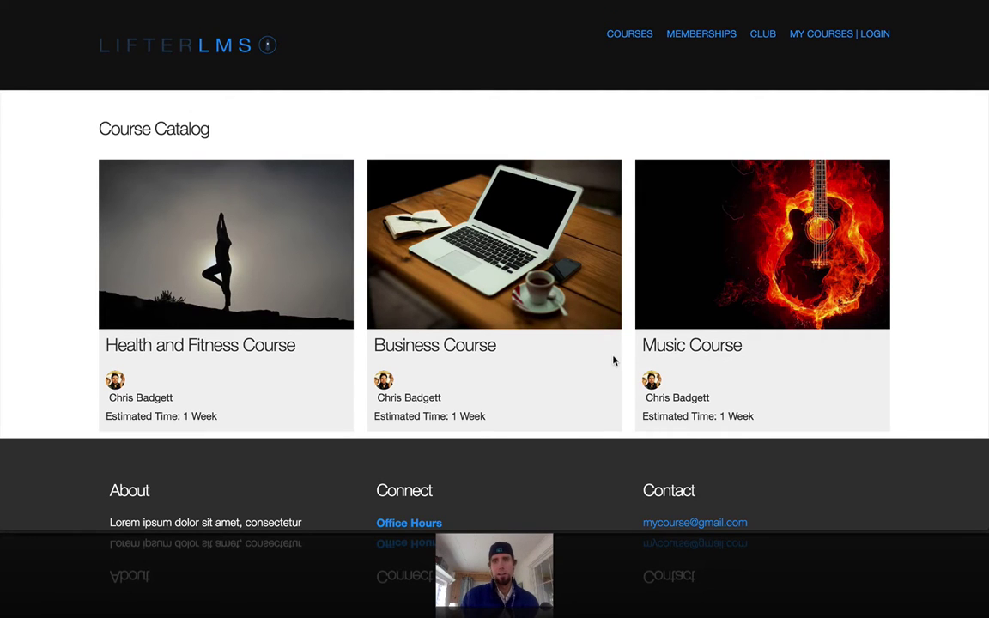
{"action": "scroll", "coordinate": [614, 361], "scroll_direction": "down", "scroll_amount": 6}
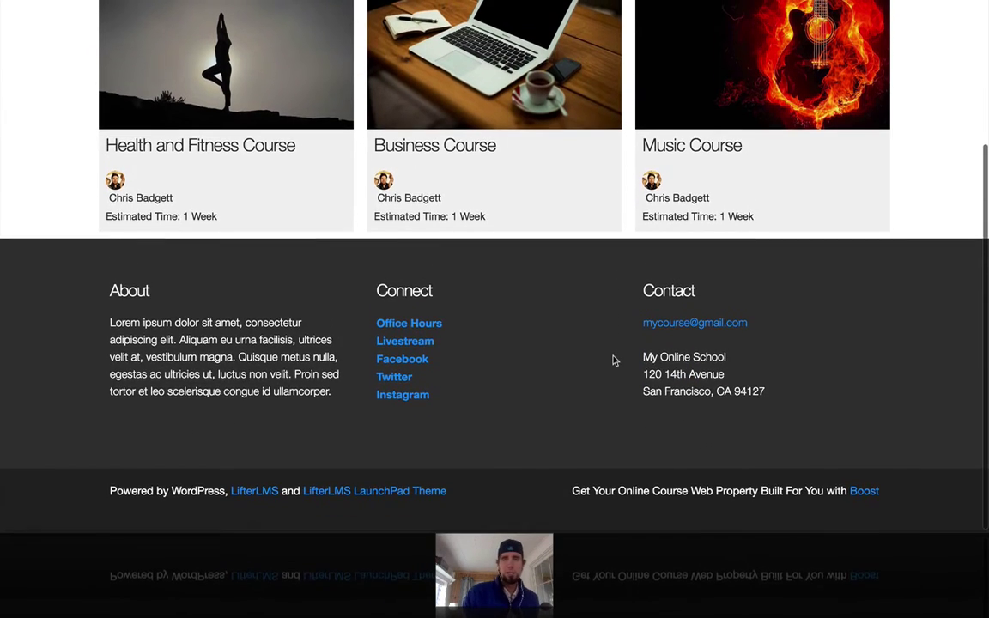
{"action": "scroll", "coordinate": [614, 361], "scroll_direction": "up", "scroll_amount": 6}
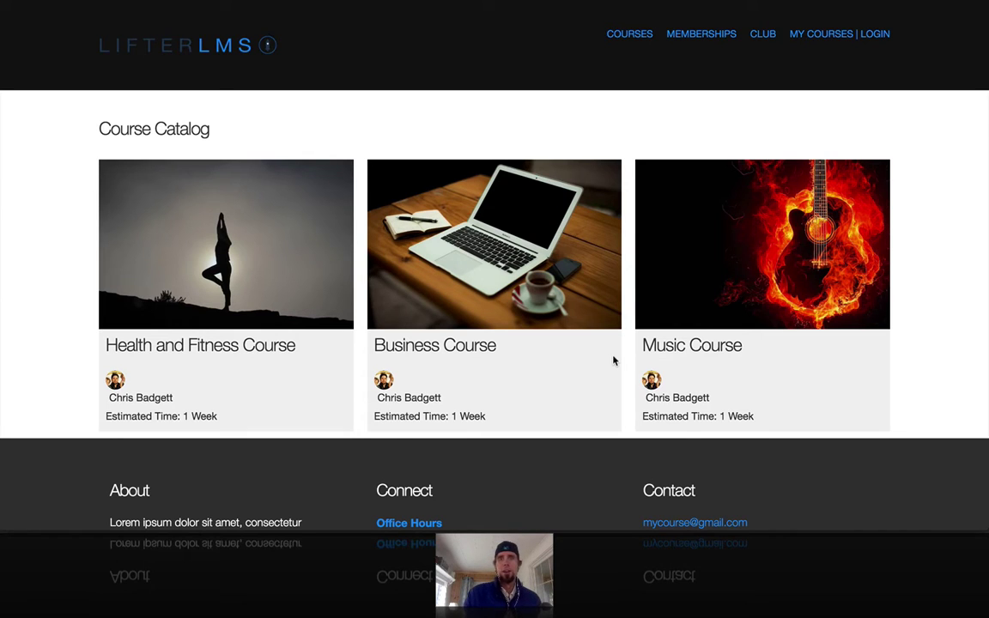
{"action": "scroll", "coordinate": [613, 361], "scroll_direction": "down", "scroll_amount": 2}
{"action": "scroll", "coordinate": [613, 361], "scroll_direction": "up", "scroll_amount": 2}
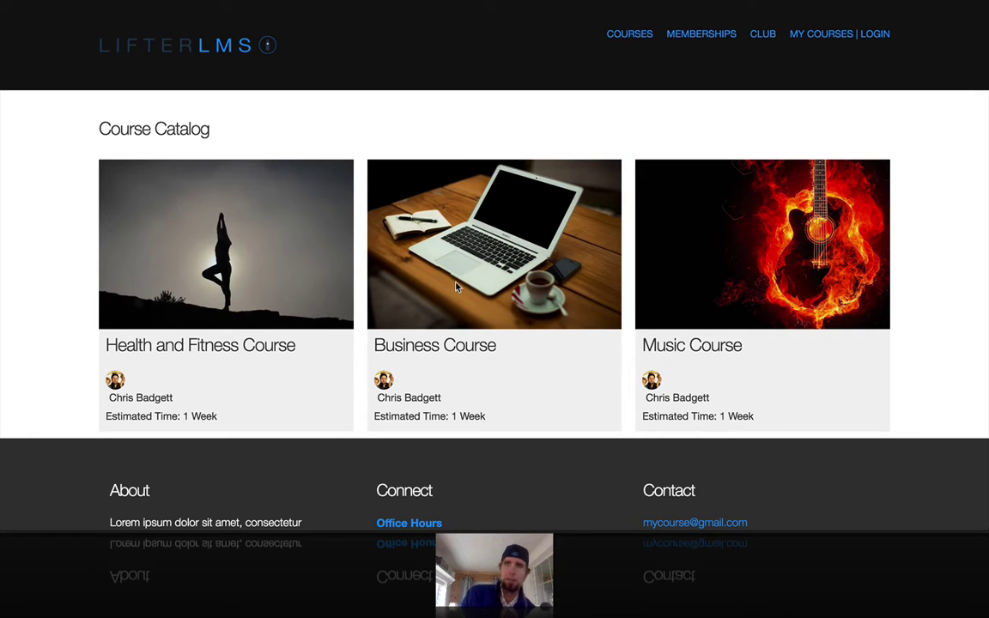
{"action": "scroll", "coordinate": [737, 271], "scroll_direction": "down", "scroll_amount": 2}
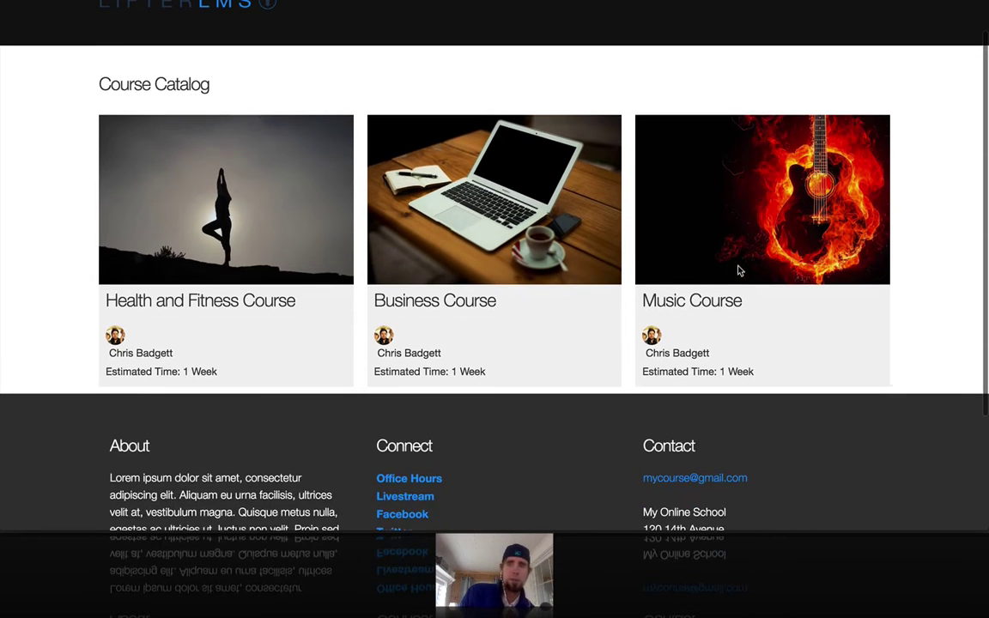
{"action": "scroll", "coordinate": [739, 271], "scroll_direction": "up", "scroll_amount": 2}
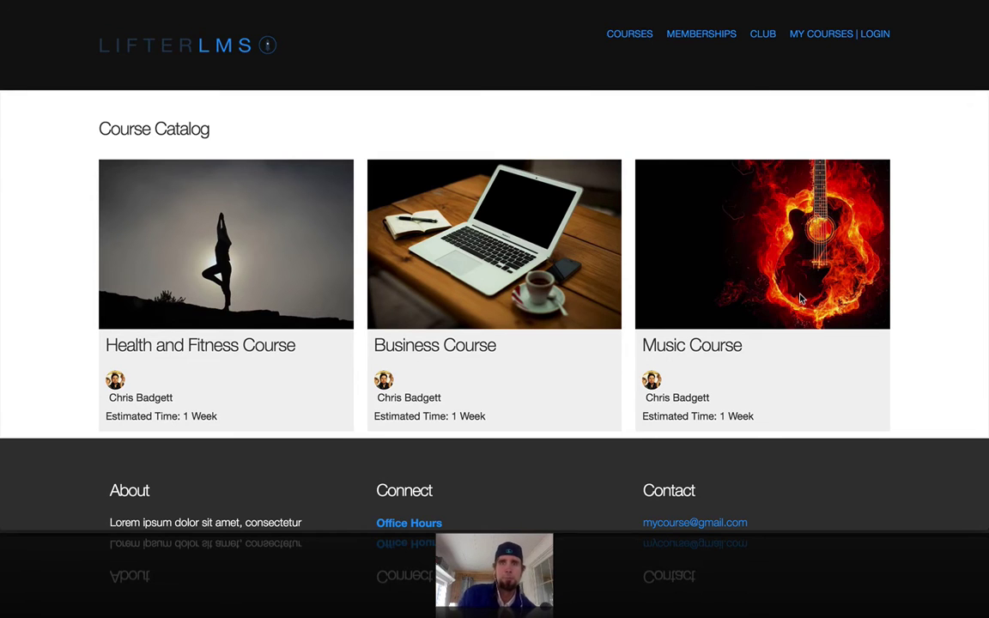
{"action": "scroll", "coordinate": [800, 296], "scroll_direction": "down", "scroll_amount": 3}
{"action": "scroll", "coordinate": [803, 294], "scroll_direction": "up", "scroll_amount": 3}
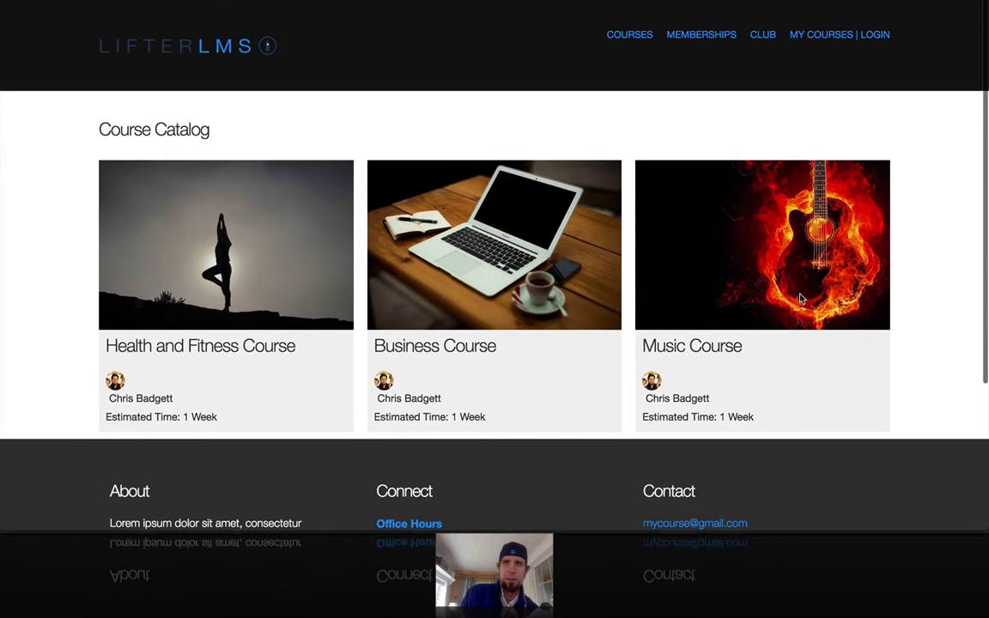
{"action": "left_click", "coordinate": [315, 254]}
{"action": "scroll", "coordinate": [315, 255], "scroll_direction": "down", "scroll_amount": 10}
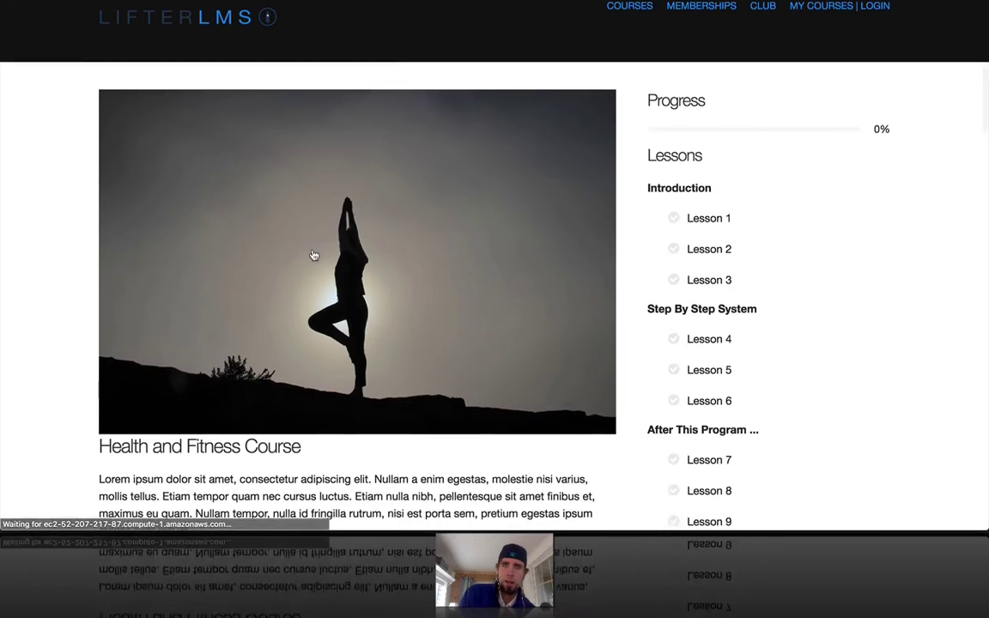
{"action": "scroll", "coordinate": [315, 255], "scroll_direction": "up", "scroll_amount": 4}
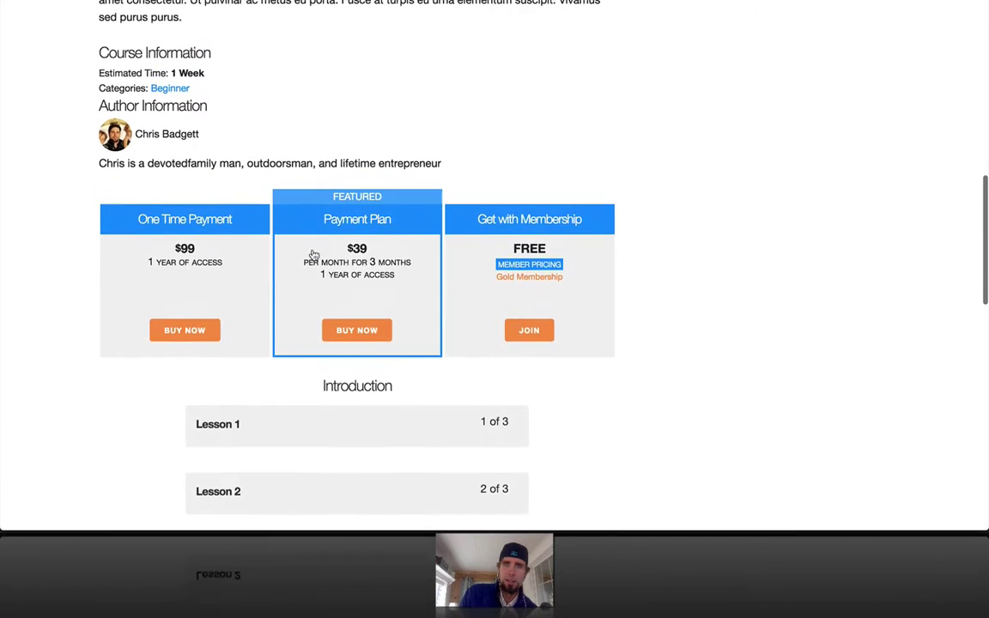
{"action": "scroll", "coordinate": [422, 355], "scroll_direction": "down", "scroll_amount": 1}
{"action": "scroll", "coordinate": [423, 355], "scroll_direction": "down", "scroll_amount": 2}
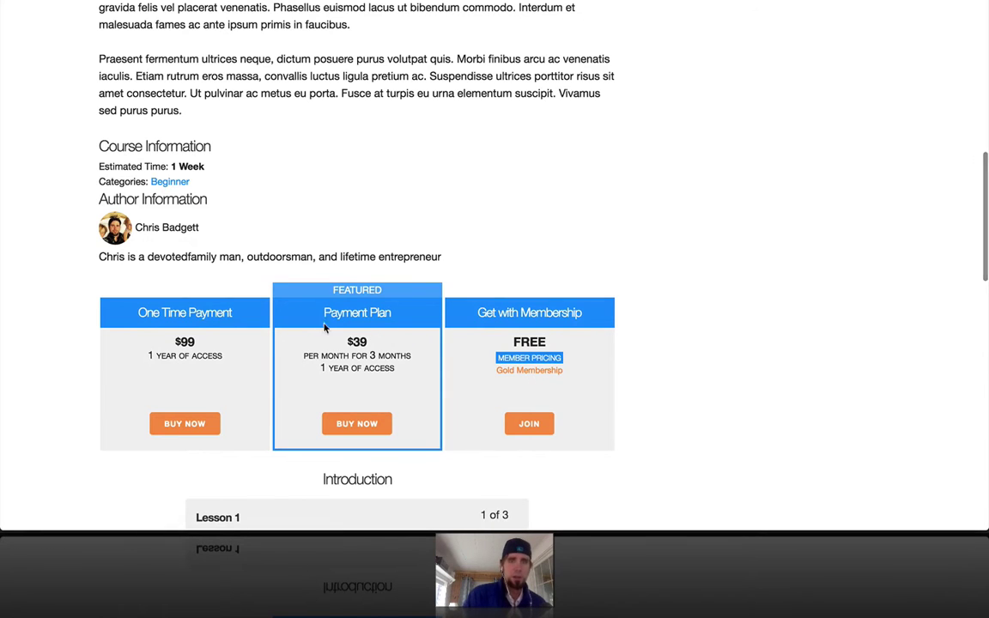
{"action": "scroll", "coordinate": [654, 208], "scroll_direction": "up", "scroll_amount": 15}
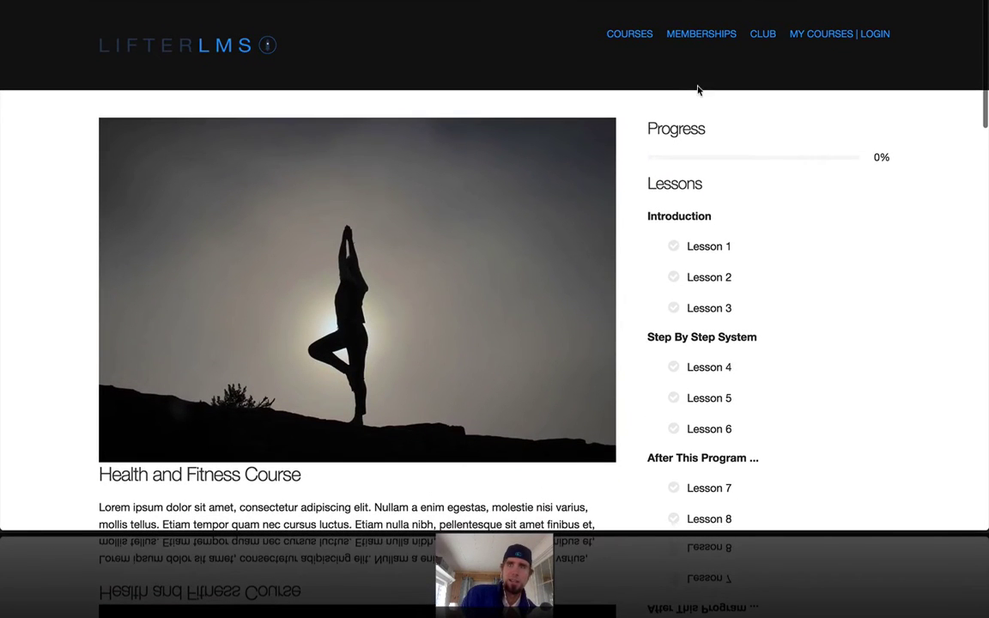
- Browse the Membership Catalog and Gold Membership, then view the restricted Club page as a visitor
{"action": "left_click", "coordinate": [679, 34]}
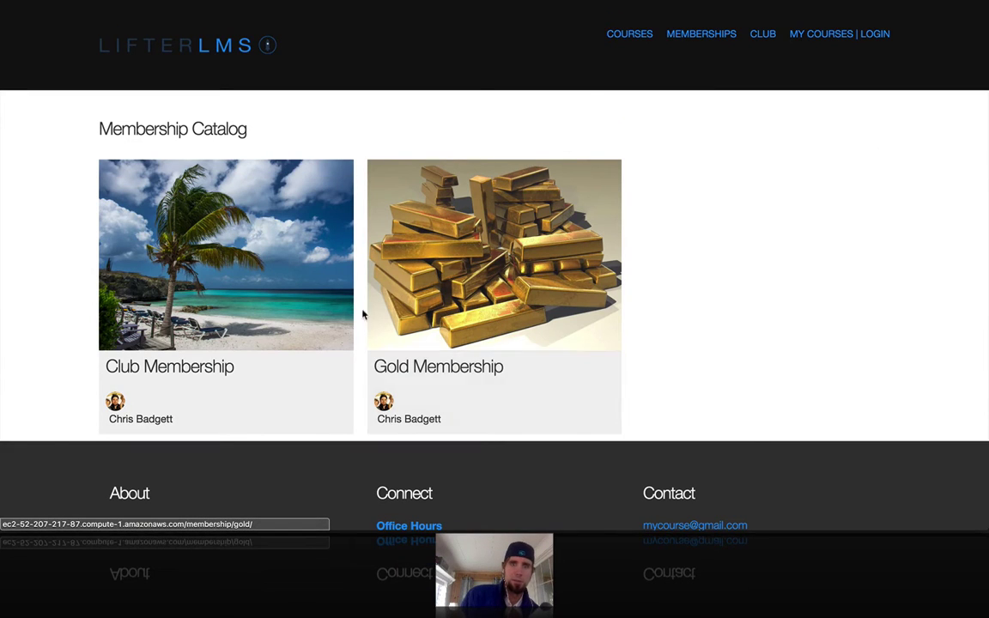
{"action": "left_click", "coordinate": [459, 370]}
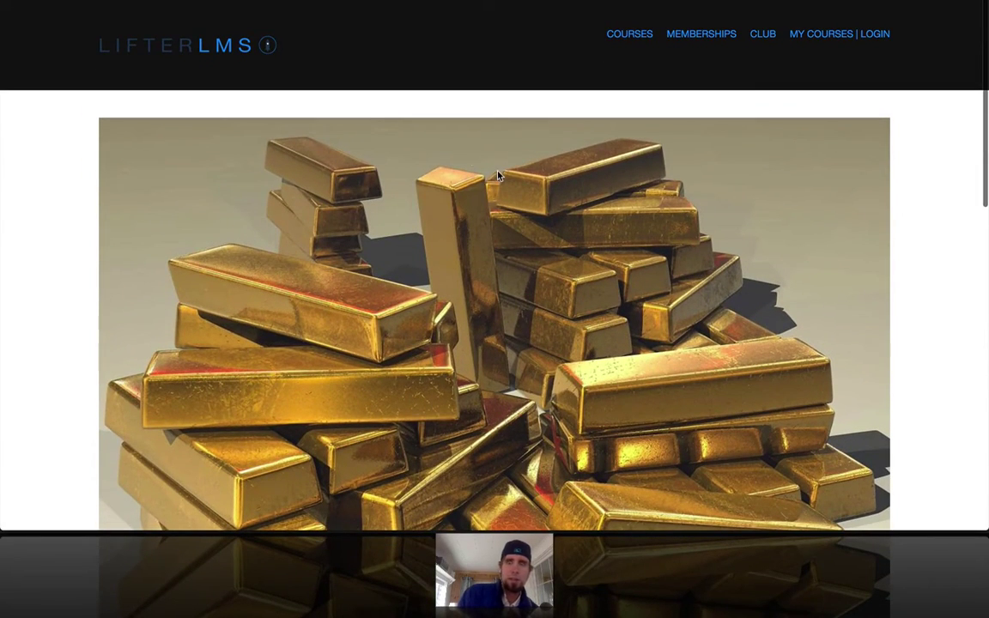
{"action": "left_click", "coordinate": [762, 36]}
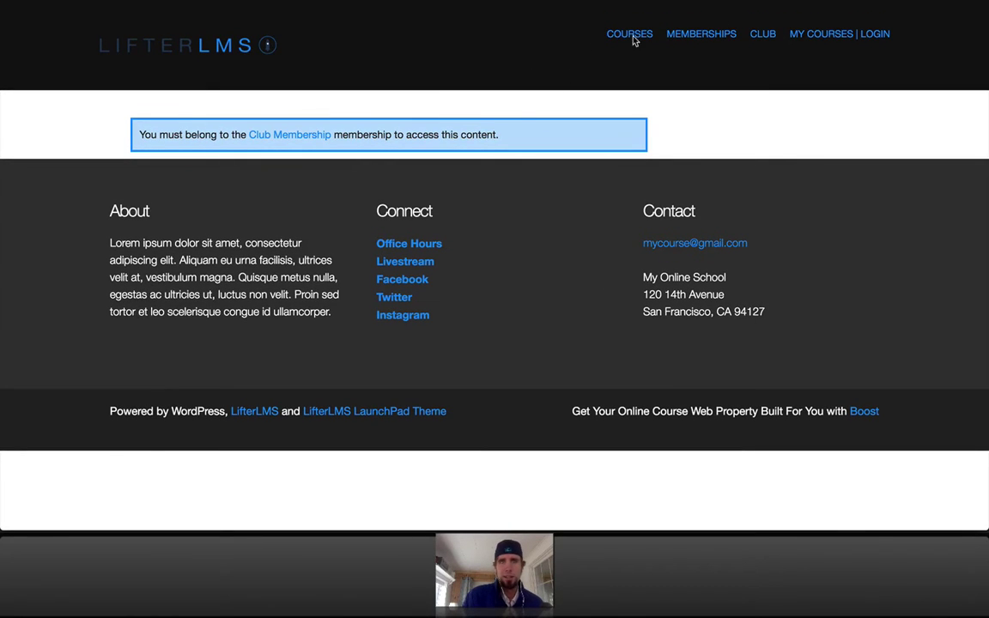
- In the logged-in browser, view the Club page's unlocked members-only content
{"action": "key", "text": "ctrl+Up"}
{"action": "left_click", "coordinate": [159, 189]}
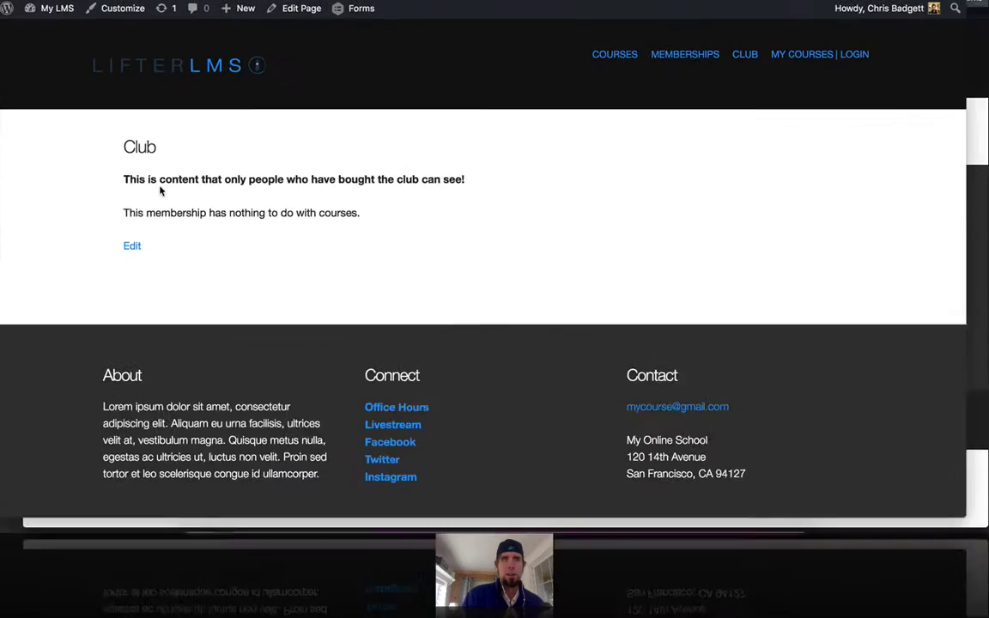
{"action": "left_click", "coordinate": [199, 78]}
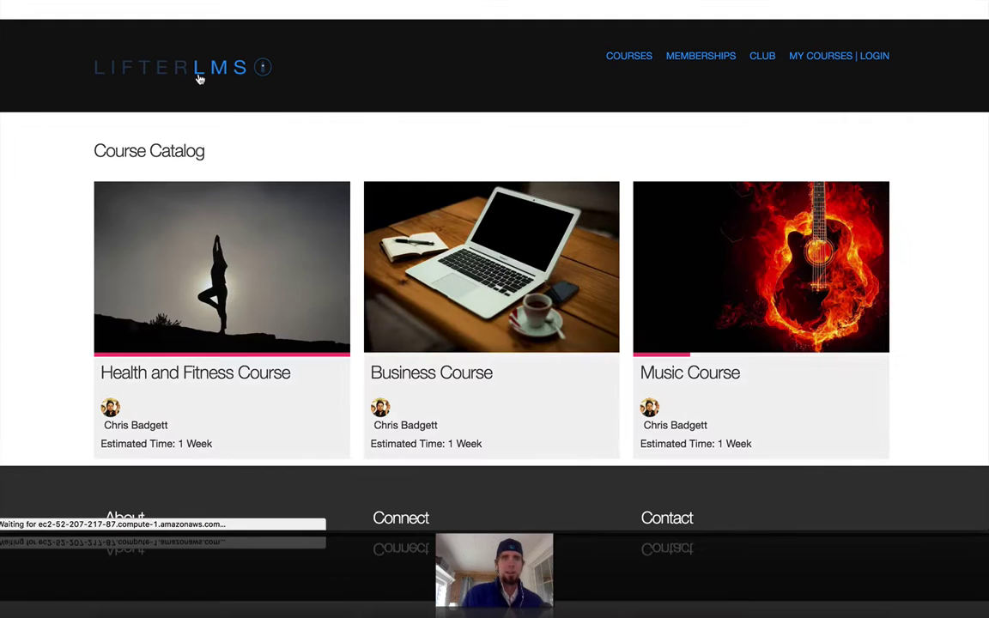
{"action": "left_click", "coordinate": [763, 60]}
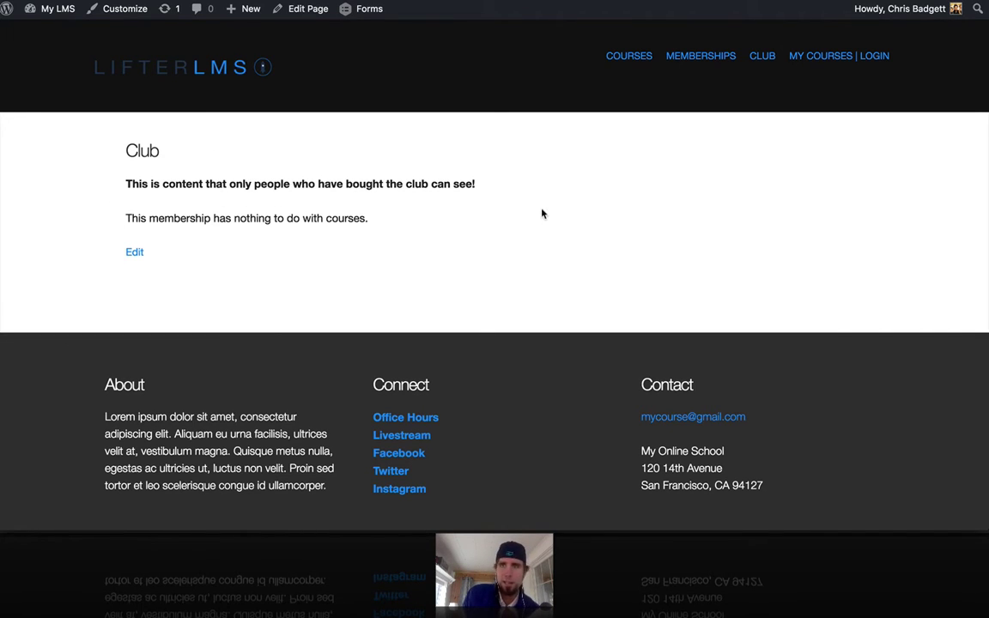
- Check the My Courses dashboard, where My Memberships lists Club Membership as enrolled
{"action": "left_click", "coordinate": [808, 63]}
{"action": "scroll", "coordinate": [649, 159], "scroll_direction": "down", "scroll_amount": 10}
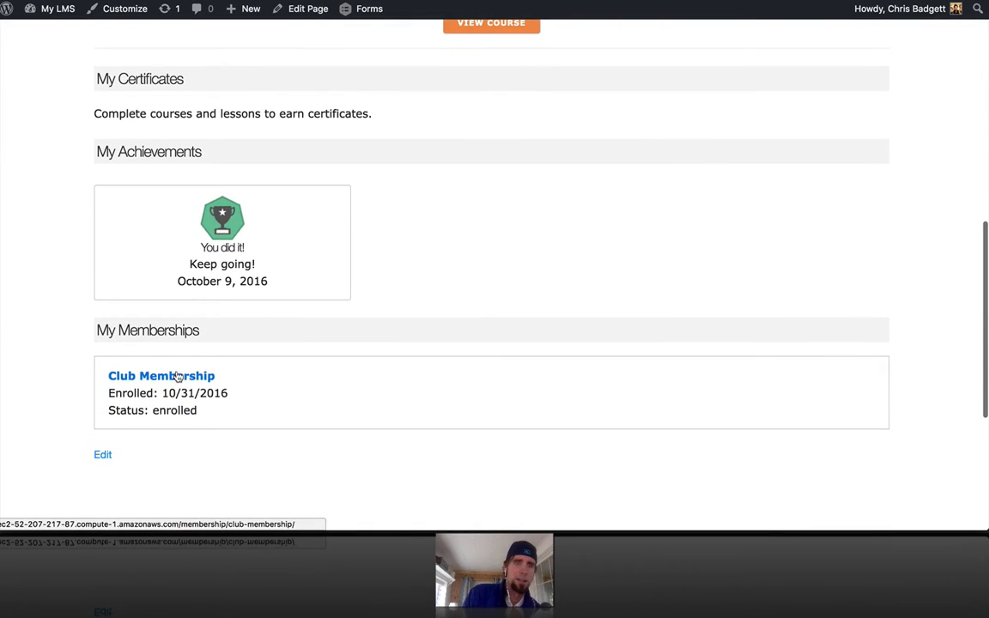
{"action": "scroll", "coordinate": [481, 197], "scroll_direction": "up", "scroll_amount": 3}
{"action": "scroll", "coordinate": [527, 129], "scroll_direction": "up", "scroll_amount": 12}
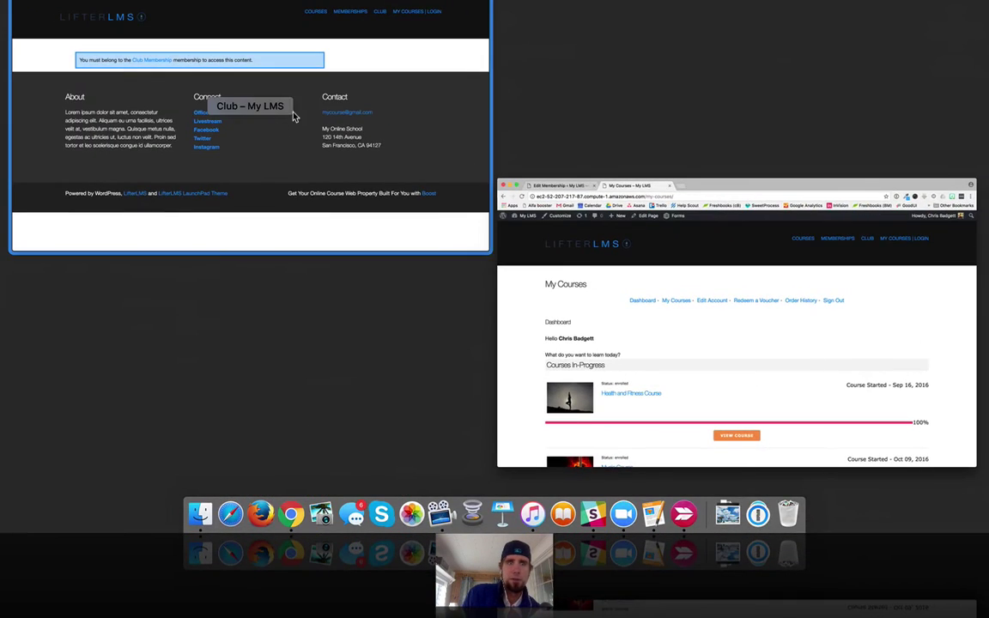
- As a logged-out visitor, reach Club Membership from the Club restriction notice and read it
{"action": "left_click", "coordinate": [291, 115]}
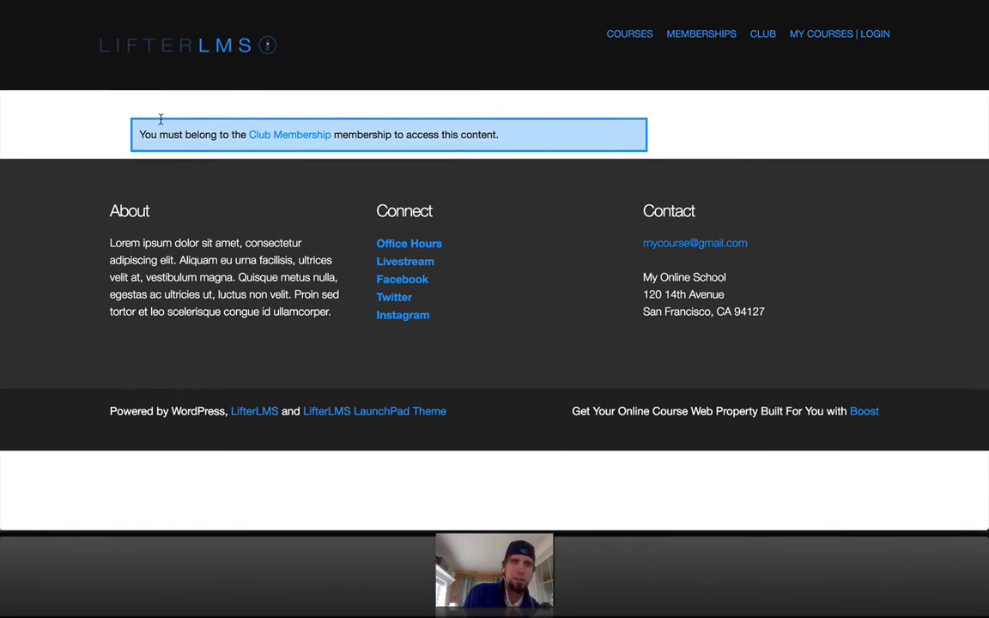
{"action": "left_click", "coordinate": [762, 36]}
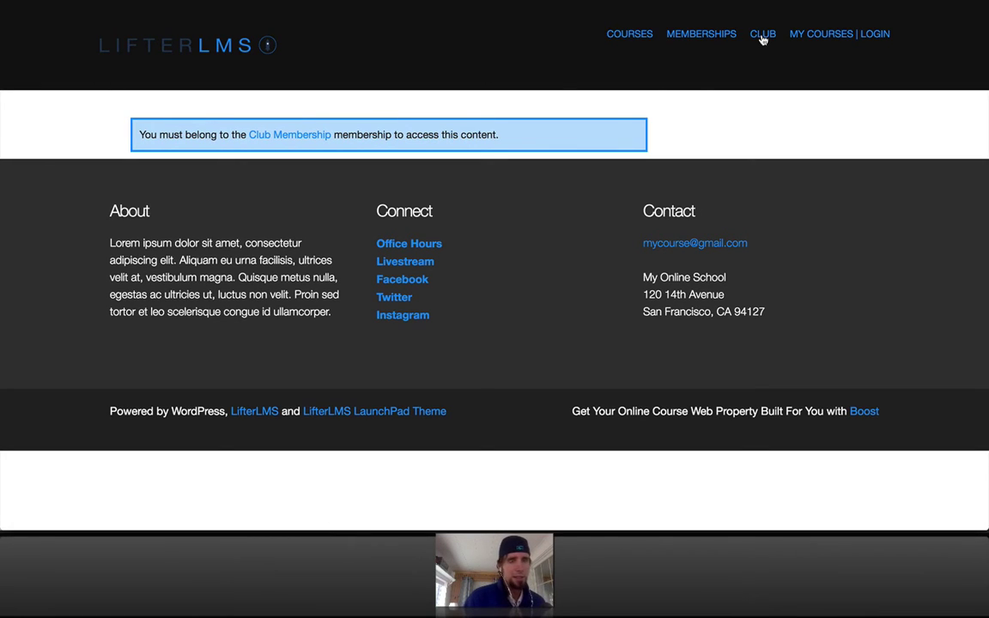
{"action": "left_click", "coordinate": [308, 138]}
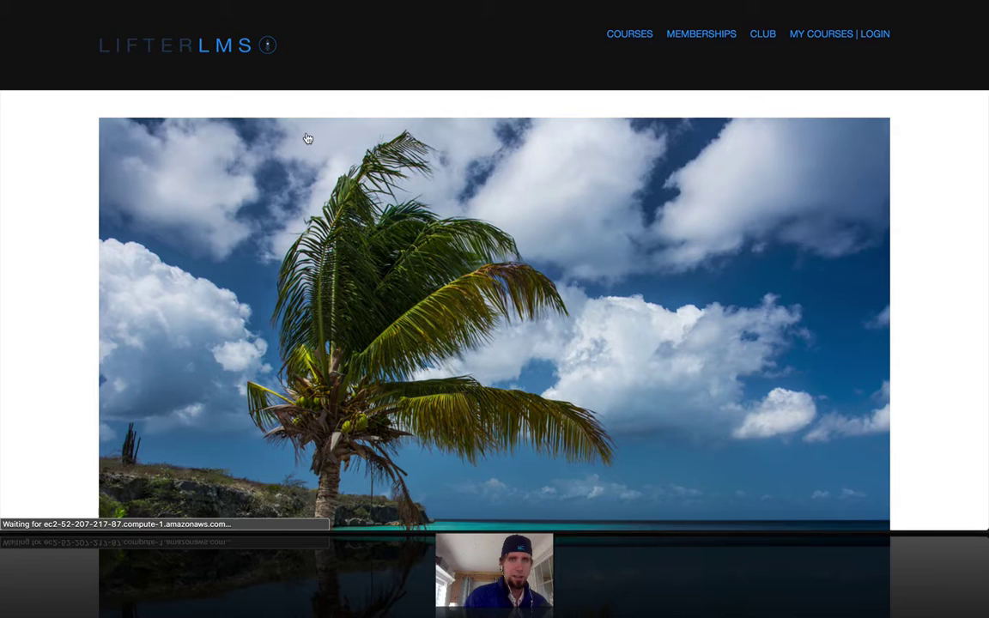
{"action": "scroll", "coordinate": [308, 139], "scroll_direction": "down", "scroll_amount": 4}
{"action": "scroll", "coordinate": [307, 138], "scroll_direction": "down", "scroll_amount": 5}
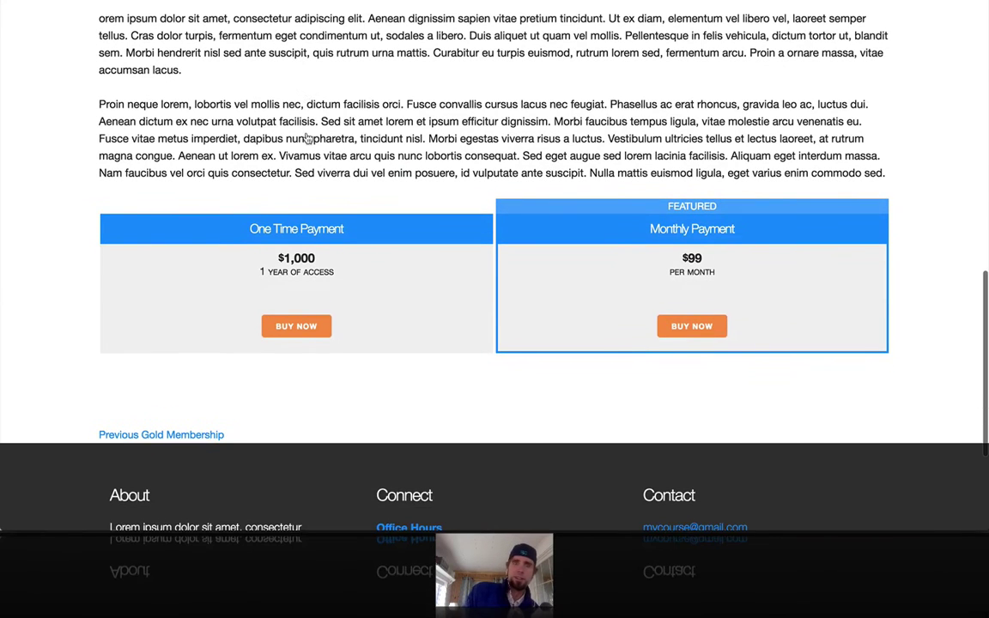
{"action": "scroll", "coordinate": [307, 138], "scroll_direction": "up", "scroll_amount": 1}
{"action": "scroll", "coordinate": [307, 139], "scroll_direction": "up", "scroll_amount": 1}
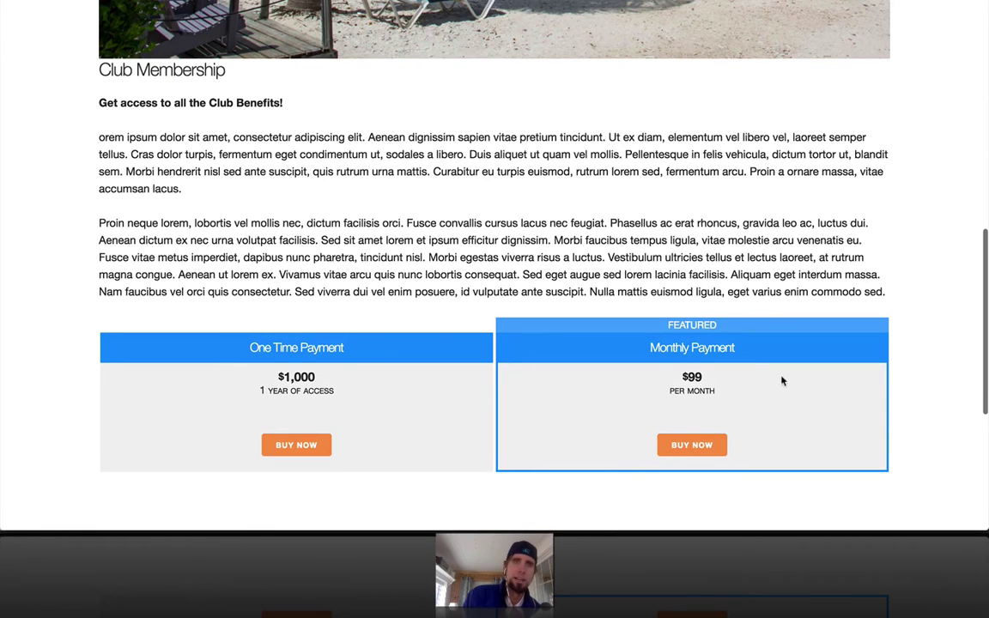
{"action": "scroll", "coordinate": [673, 151], "scroll_direction": "up", "scroll_amount": 4}
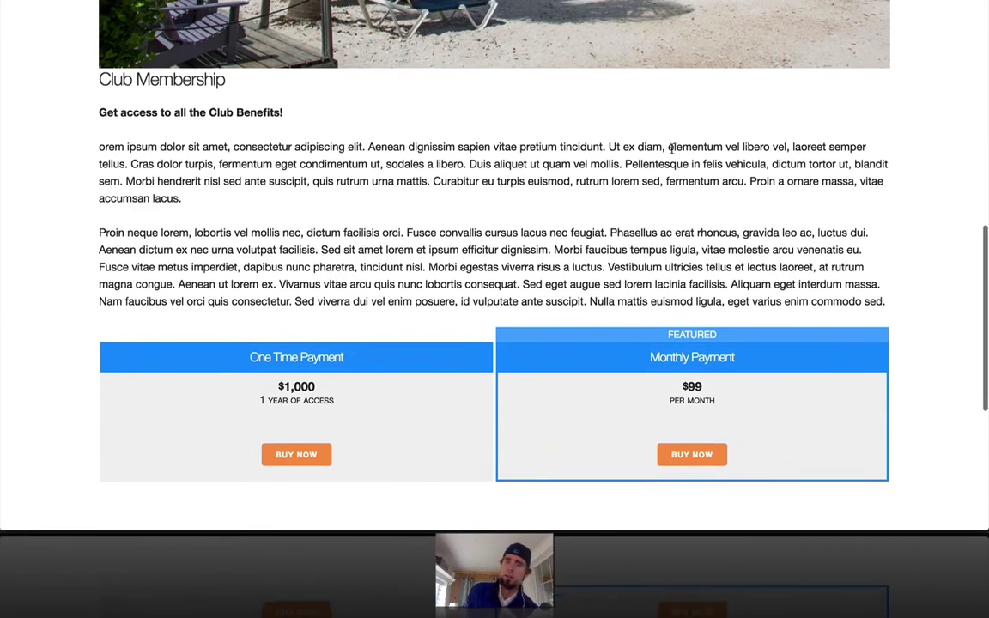
{"action": "scroll", "coordinate": [672, 153], "scroll_direction": "up", "scroll_amount": 4}
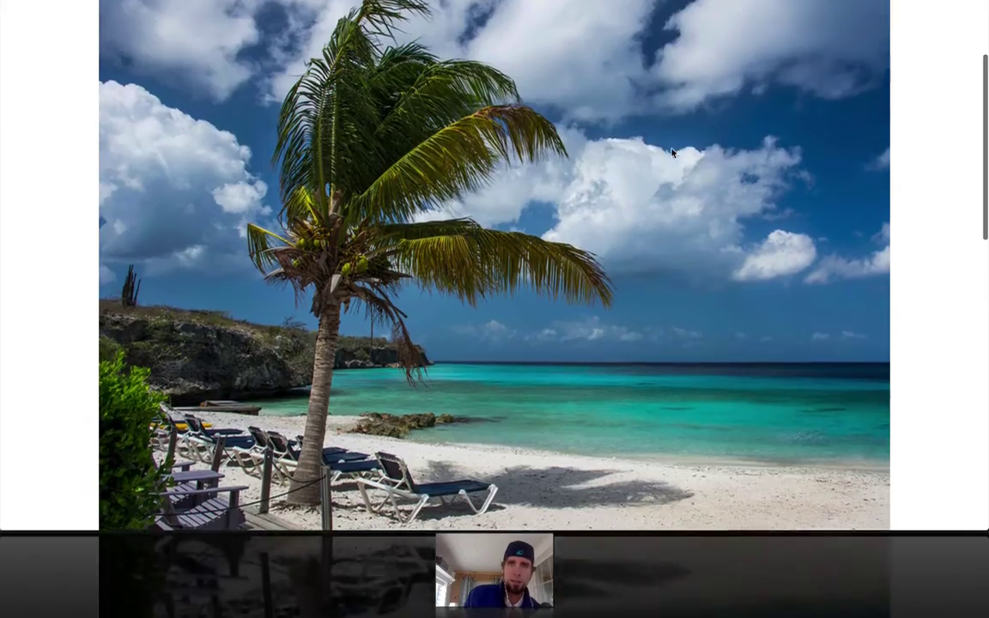
{"action": "scroll", "coordinate": [672, 153], "scroll_direction": "down", "scroll_amount": 6}
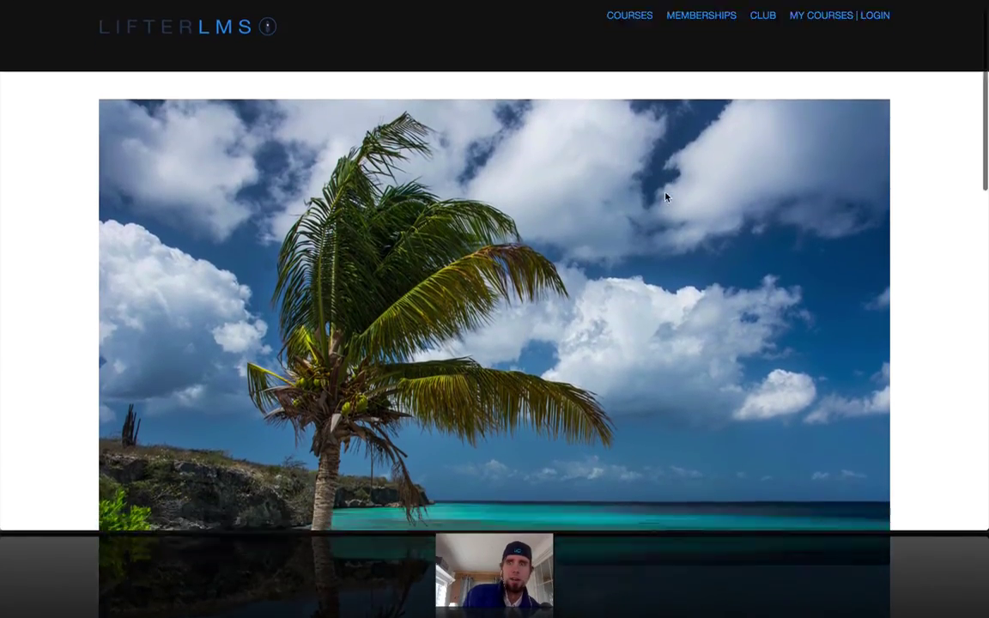
{"action": "scroll", "coordinate": [700, 257], "scroll_direction": "up", "scroll_amount": 6}
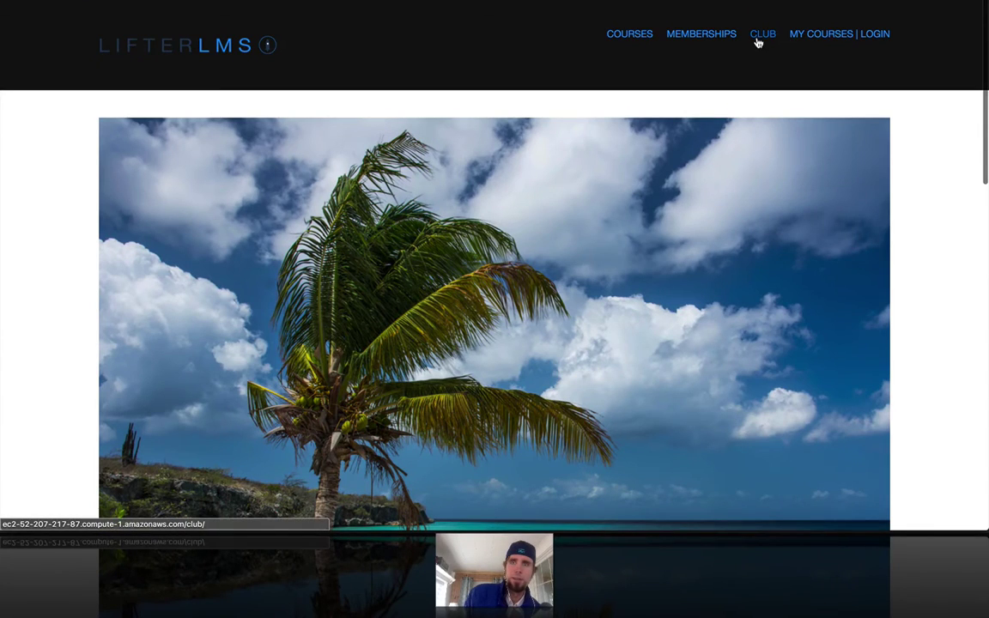
- Revisit the Club page, then open the Club Membership card from the Membership Catalog
{"action": "left_click", "coordinate": [759, 40]}
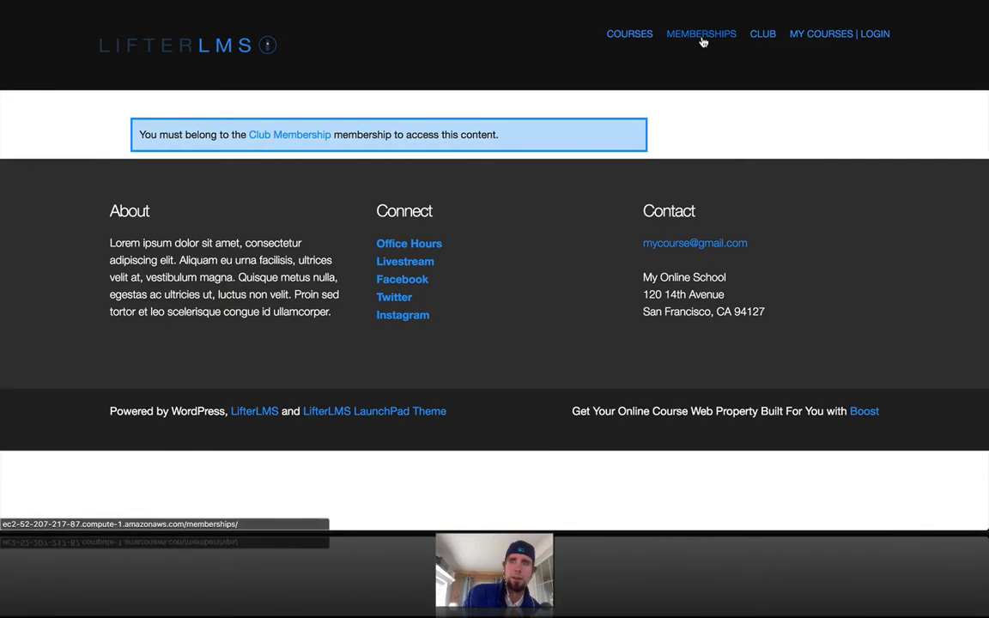
{"action": "left_click", "coordinate": [702, 39]}
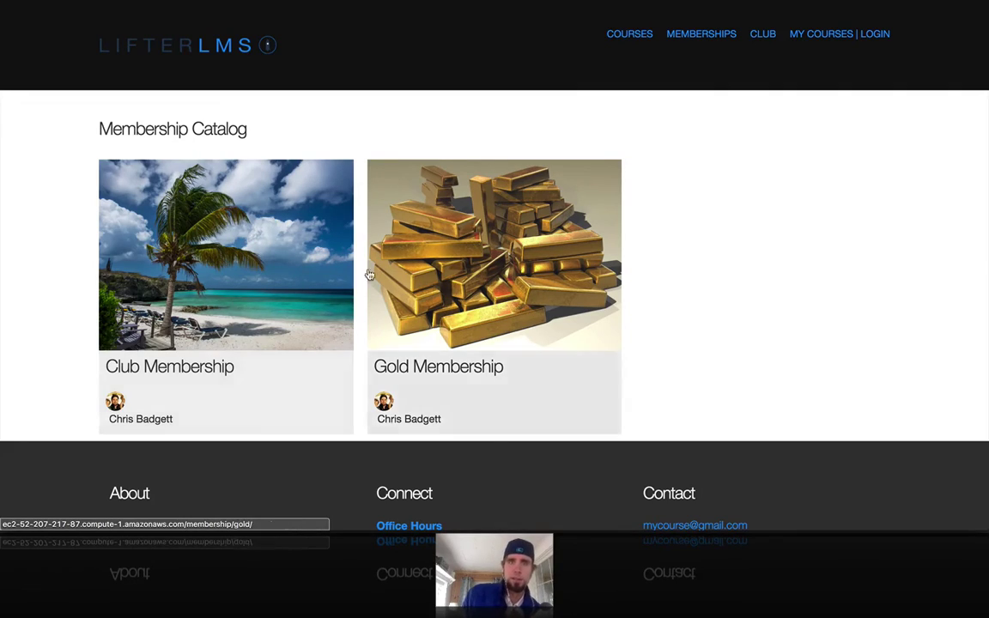
{"action": "left_click", "coordinate": [253, 270]}
{"action": "scroll", "coordinate": [253, 270], "scroll_direction": "down", "scroll_amount": 5}
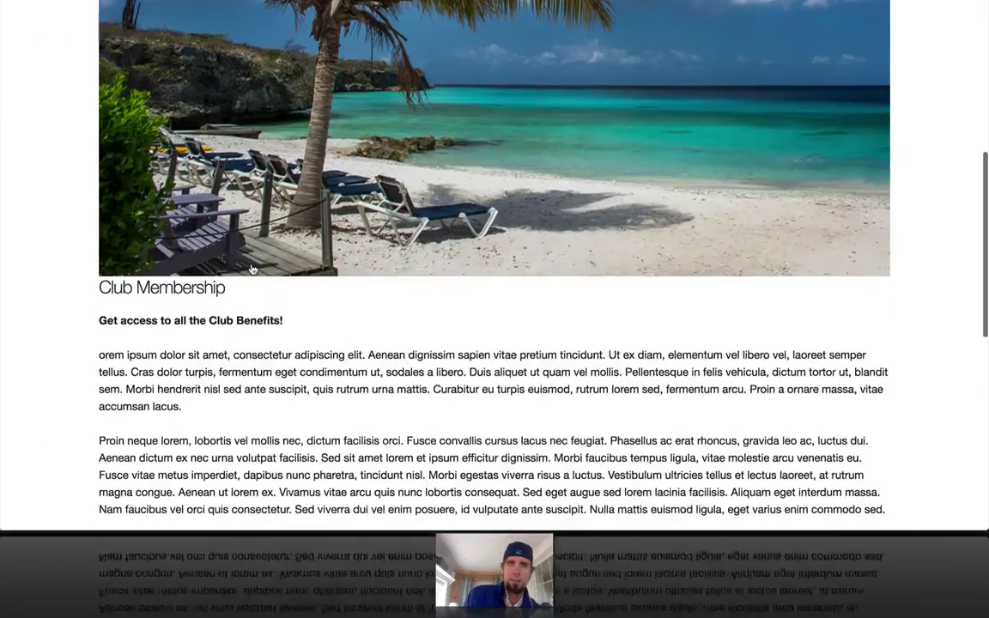
{"action": "scroll", "coordinate": [253, 270], "scroll_direction": "up", "scroll_amount": 6}
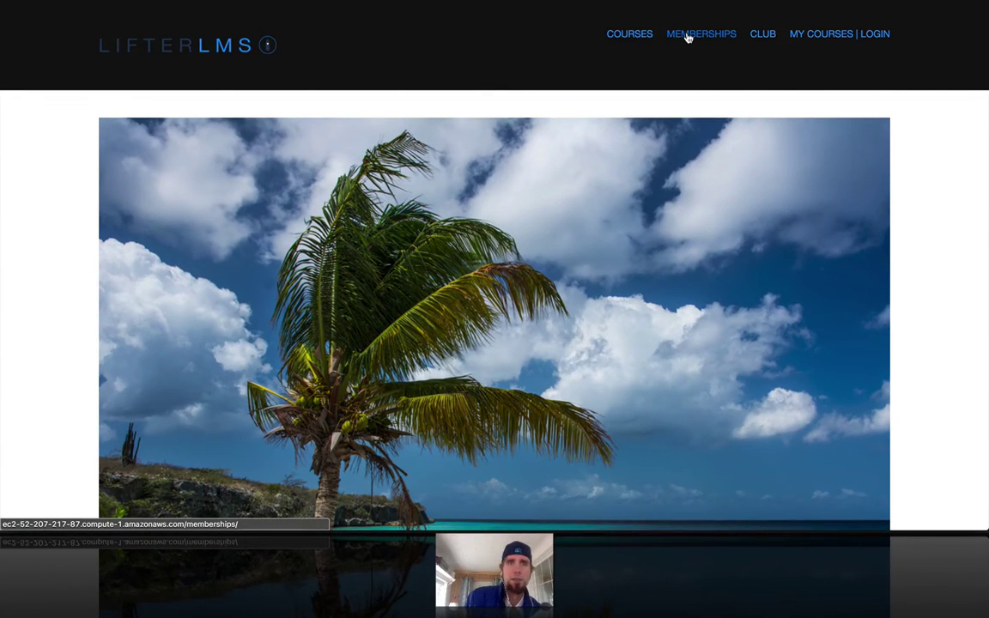
- Switch to the Club Membership edit screen in the admin window
{"action": "key", "text": "ctrl+Down"}
{"action": "left_click", "coordinate": [186, 190]}
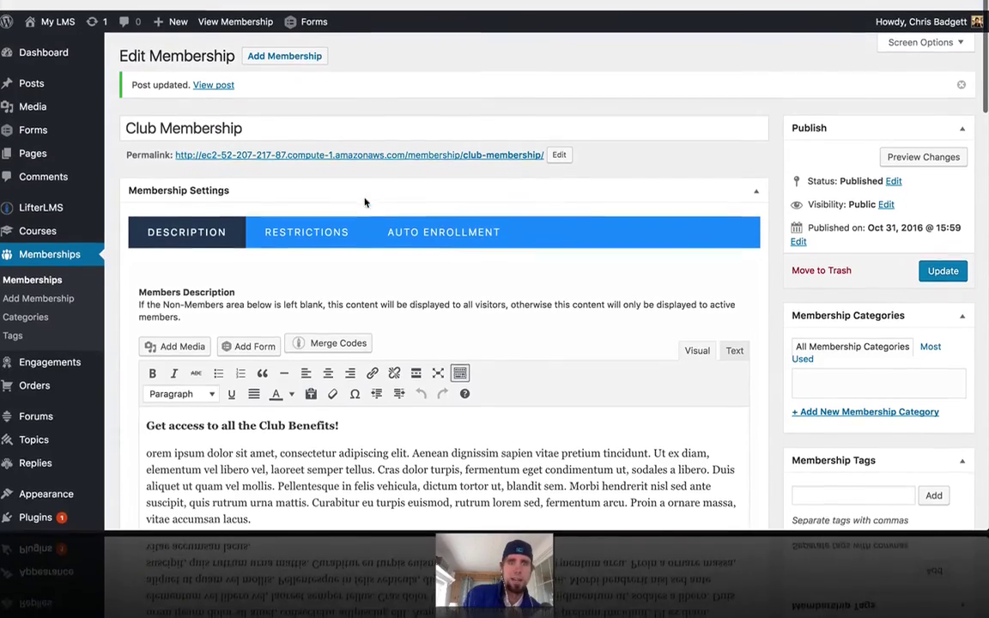
{"action": "scroll", "coordinate": [377, 258], "scroll_direction": "down", "scroll_amount": 5}
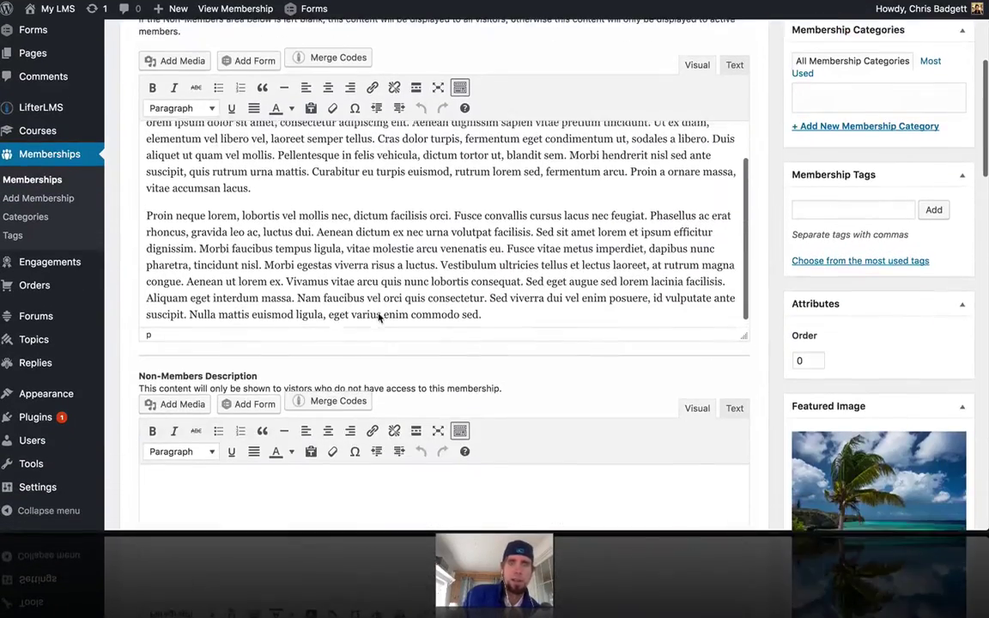
{"action": "scroll", "coordinate": [481, 361], "scroll_direction": "down", "scroll_amount": 3}
{"action": "scroll", "coordinate": [487, 243], "scroll_direction": "up", "scroll_amount": 6}
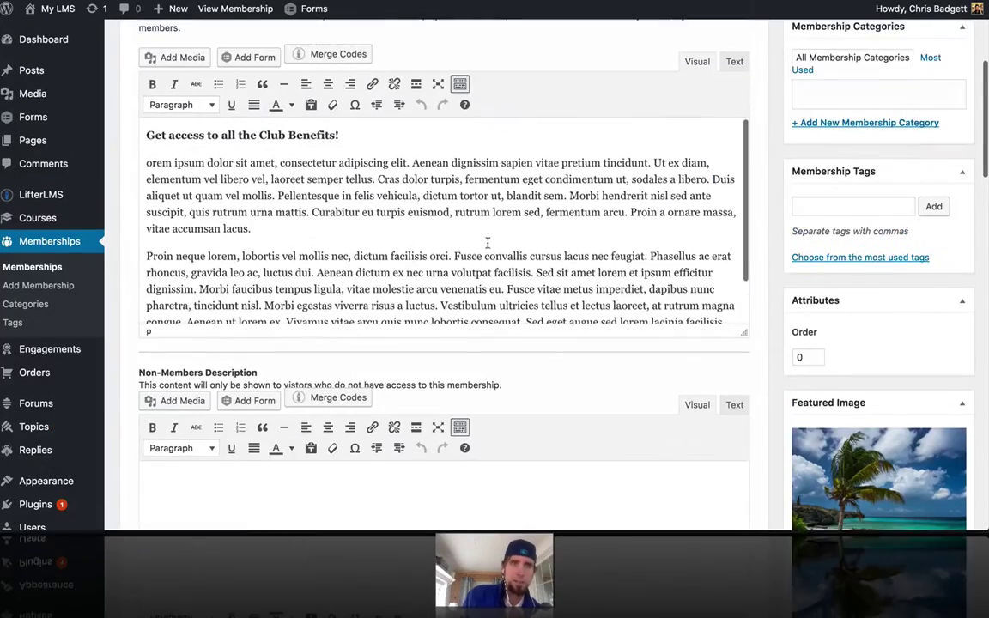
{"action": "scroll", "coordinate": [487, 243], "scroll_direction": "up", "scroll_amount": 2}
{"action": "scroll", "coordinate": [576, 259], "scroll_direction": "up", "scroll_amount": 1}
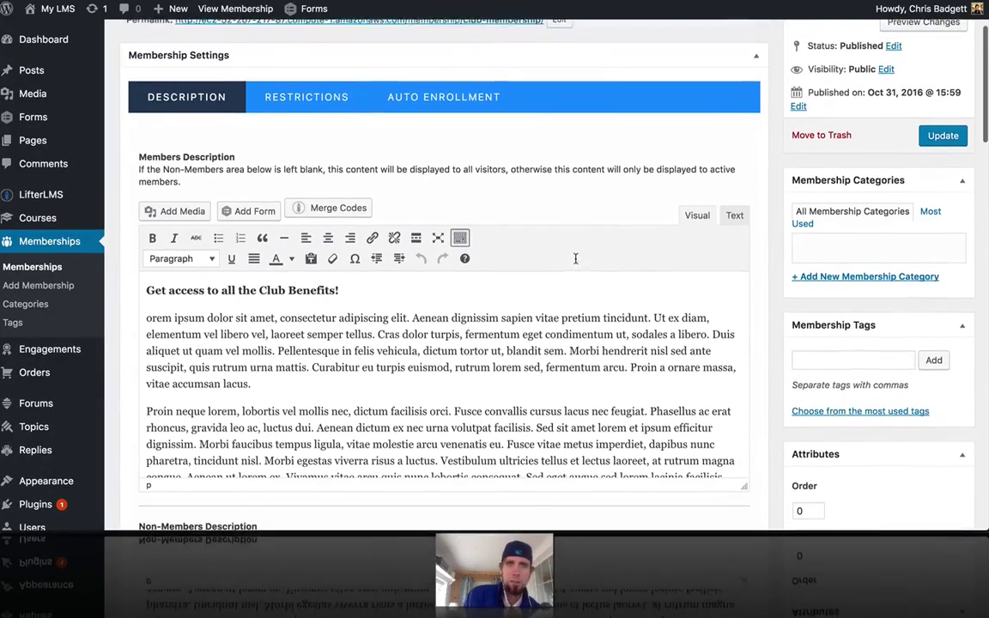
- Set the Restrictions tab's Restricted Access Redirect to 'Redirect to this membership page'
{"action": "left_click", "coordinate": [319, 98]}
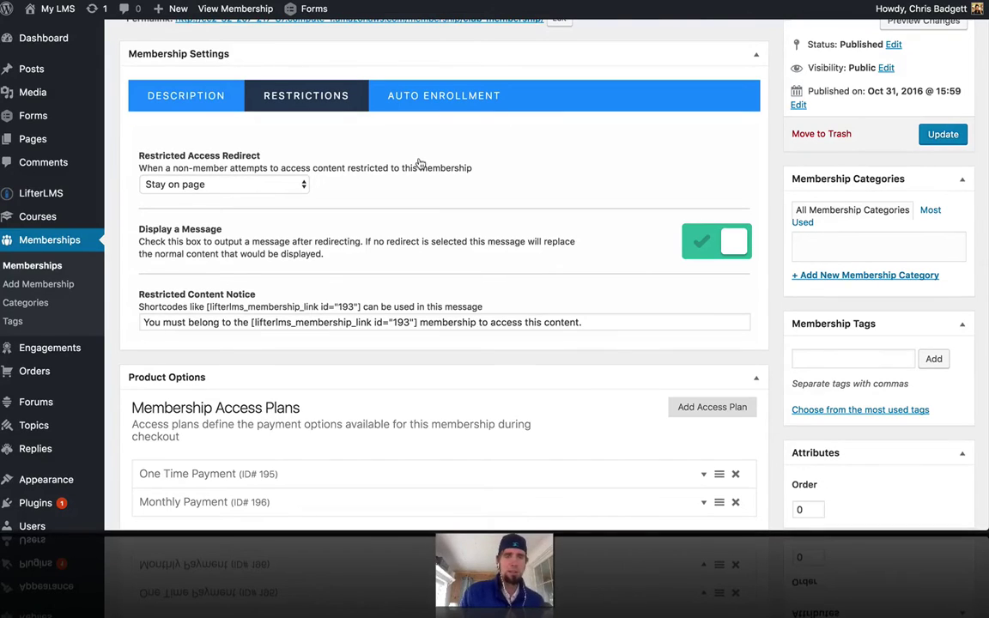
{"action": "left_click", "coordinate": [277, 185]}
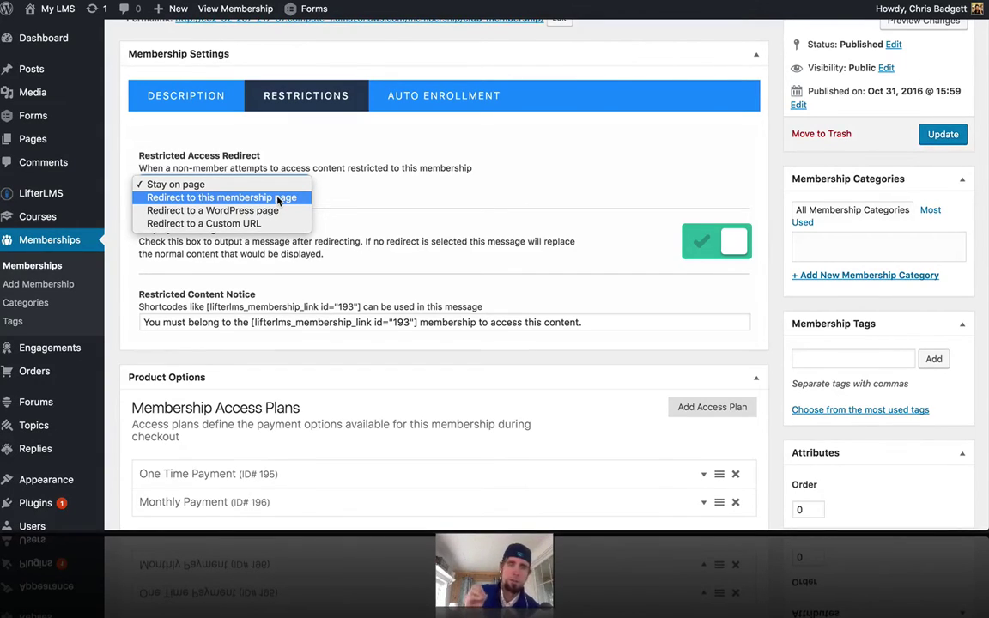
{"action": "left_click", "coordinate": [277, 200]}
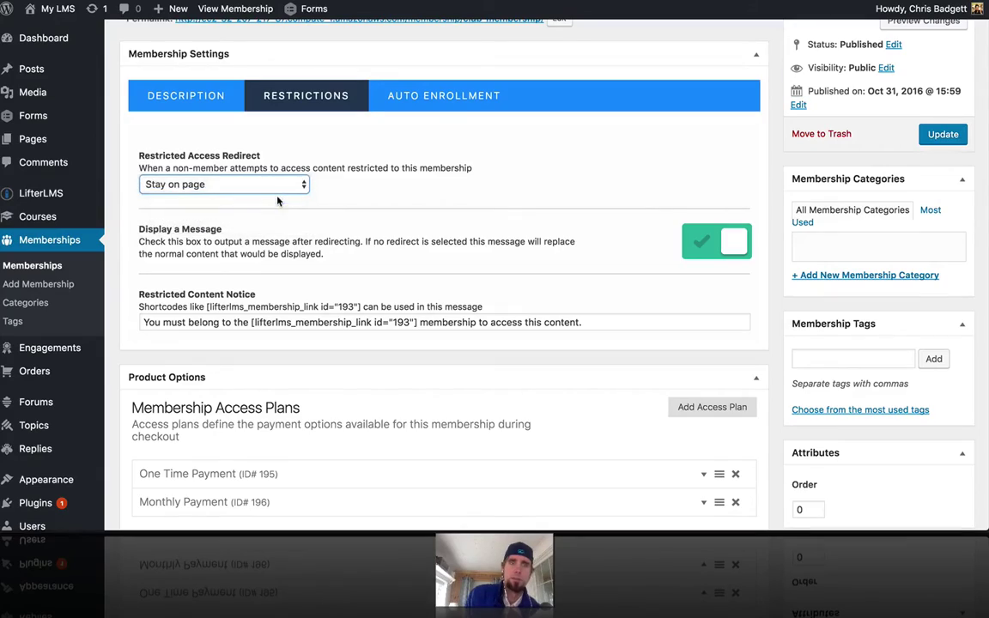
{"action": "key", "text": "ctrl+Up"}
- Preview the Club page as a non-member, then save the membership's redirect setting
{"action": "left_click", "coordinate": [251, 161]}
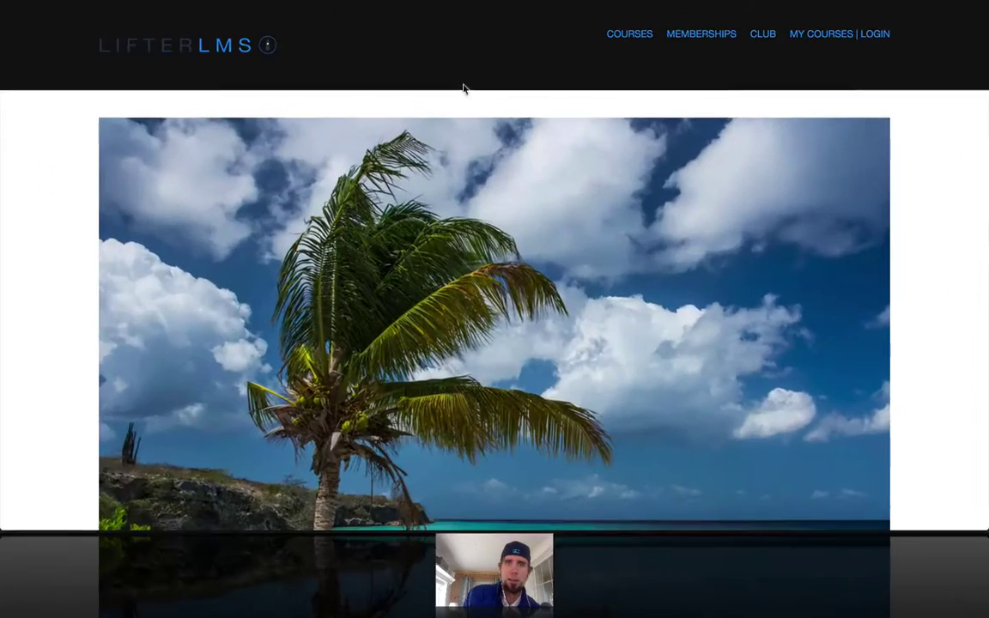
{"action": "left_click", "coordinate": [764, 38]}
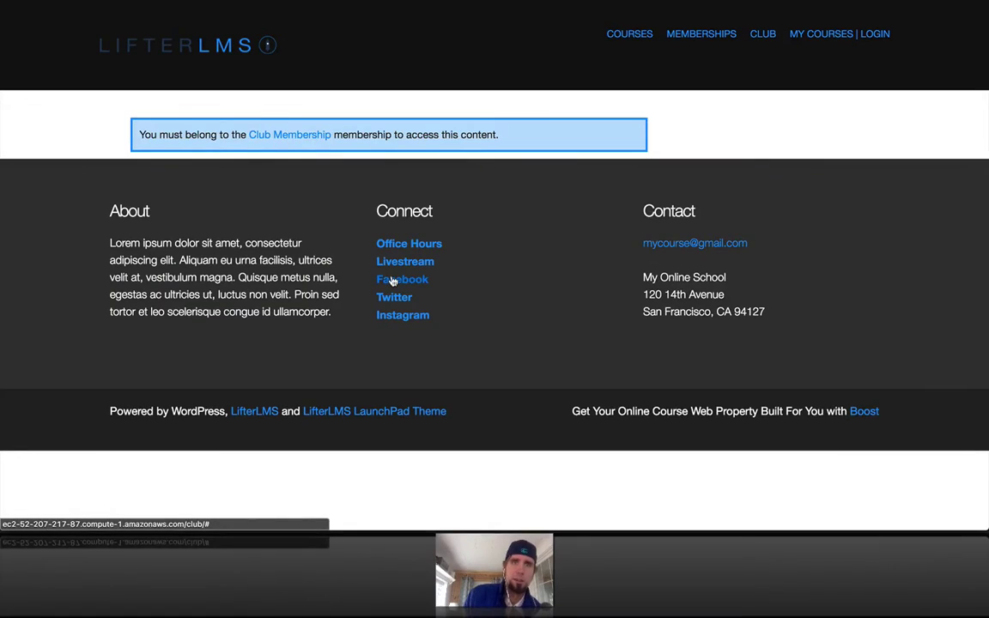
{"action": "key", "text": "ctrl+Up"}
{"action": "left_click", "coordinate": [255, 189]}
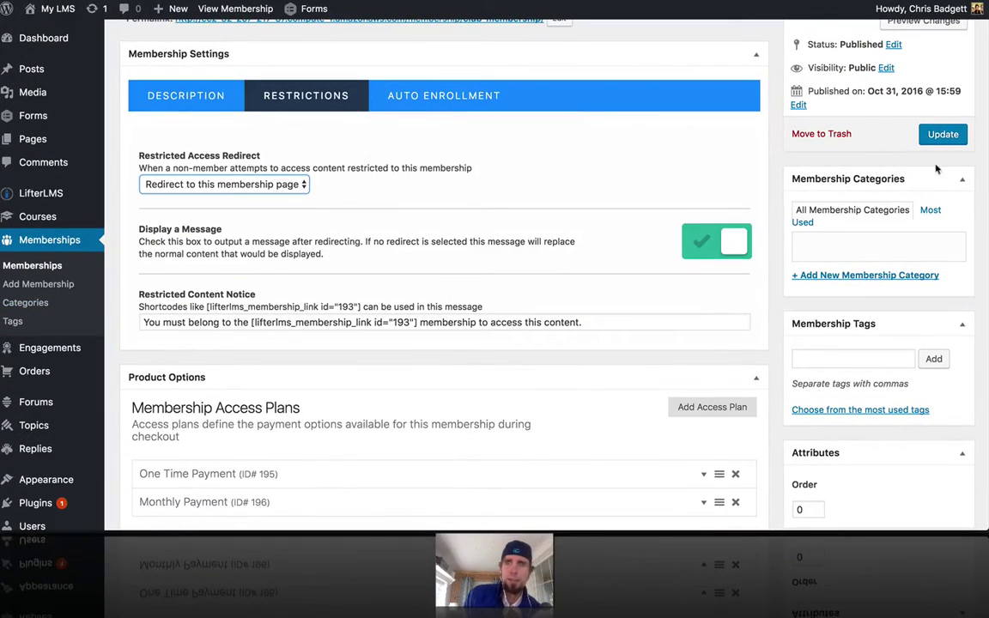
{"action": "left_click", "coordinate": [941, 135]}
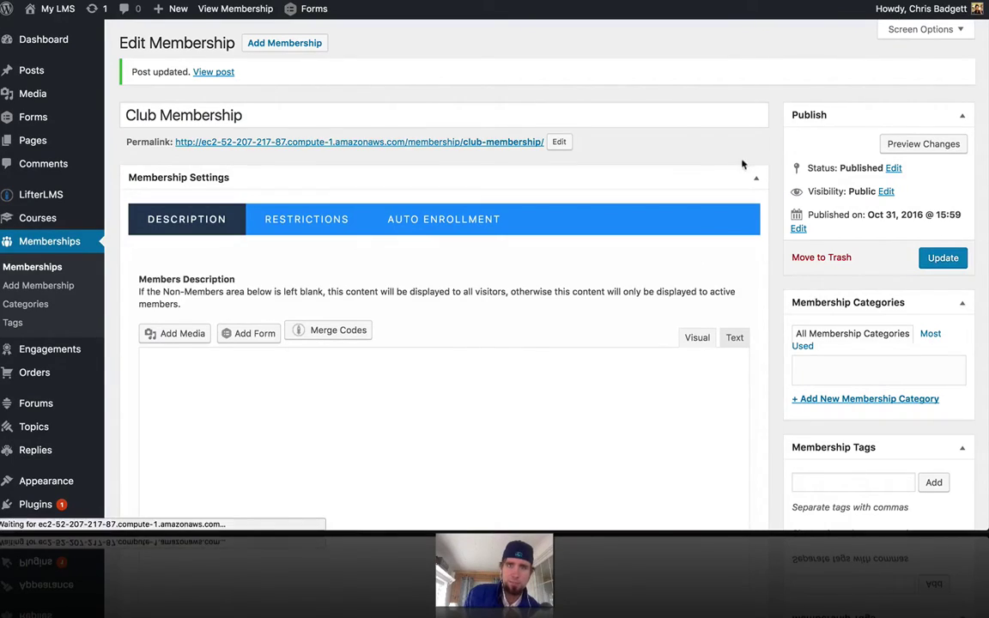
- Revisit Club as a non-member to confirm it redirects to the Club Membership pricing page
{"action": "mouse_move", "coordinate": [2, 537]}
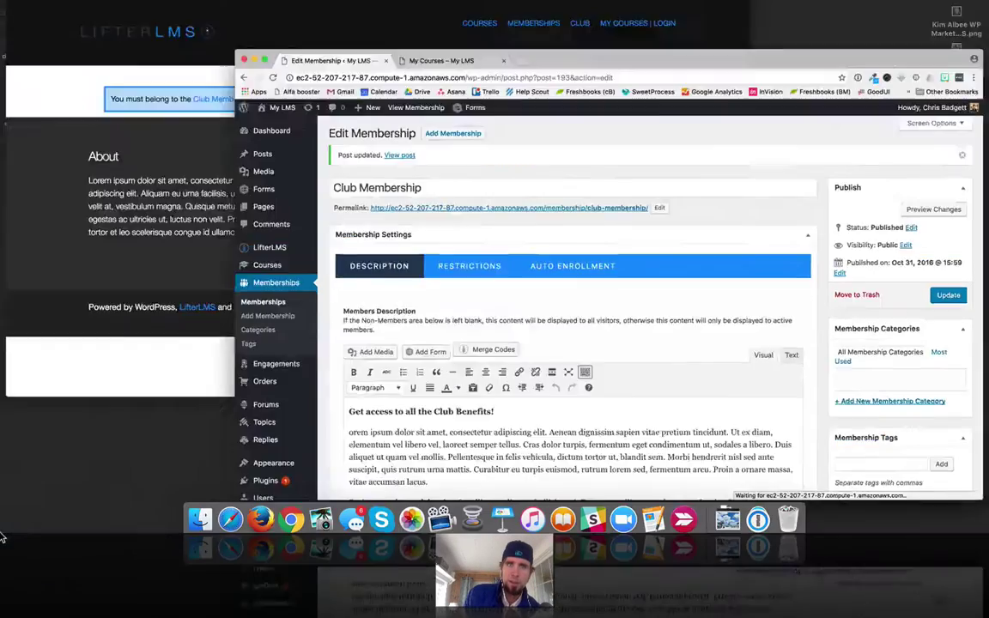
{"action": "left_click", "coordinate": [261, 103]}
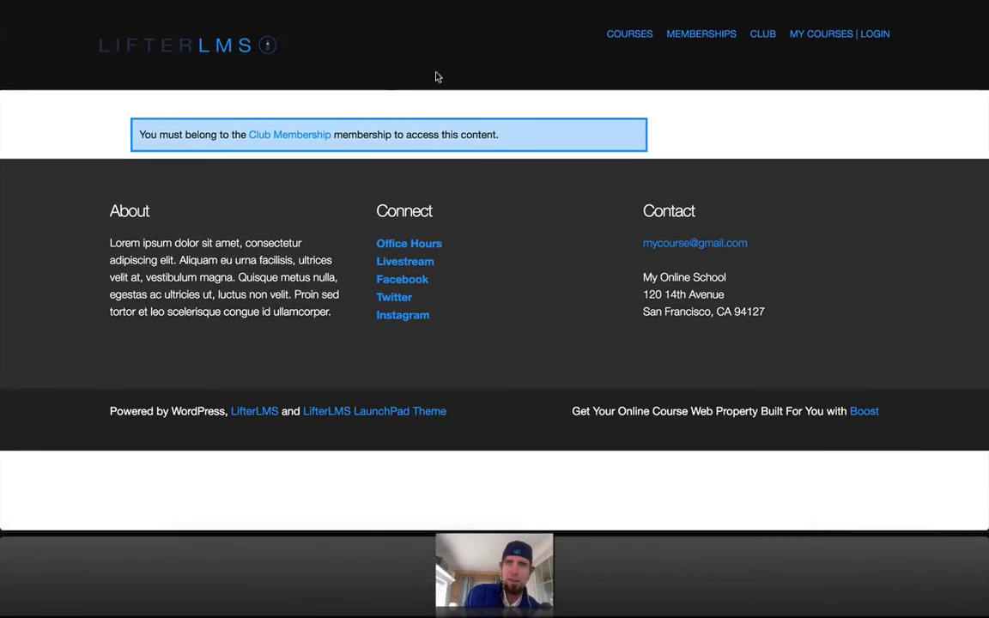
{"action": "left_click", "coordinate": [760, 36]}
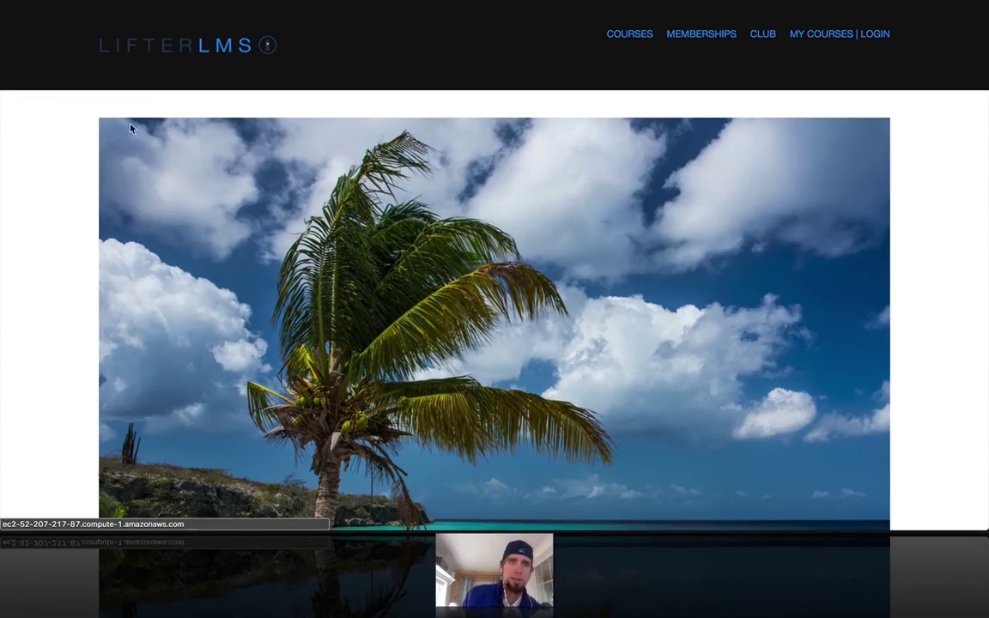
{"action": "scroll", "coordinate": [483, 303], "scroll_direction": "down", "scroll_amount": 1}
{"action": "scroll", "coordinate": [483, 302], "scroll_direction": "down", "scroll_amount": 10}
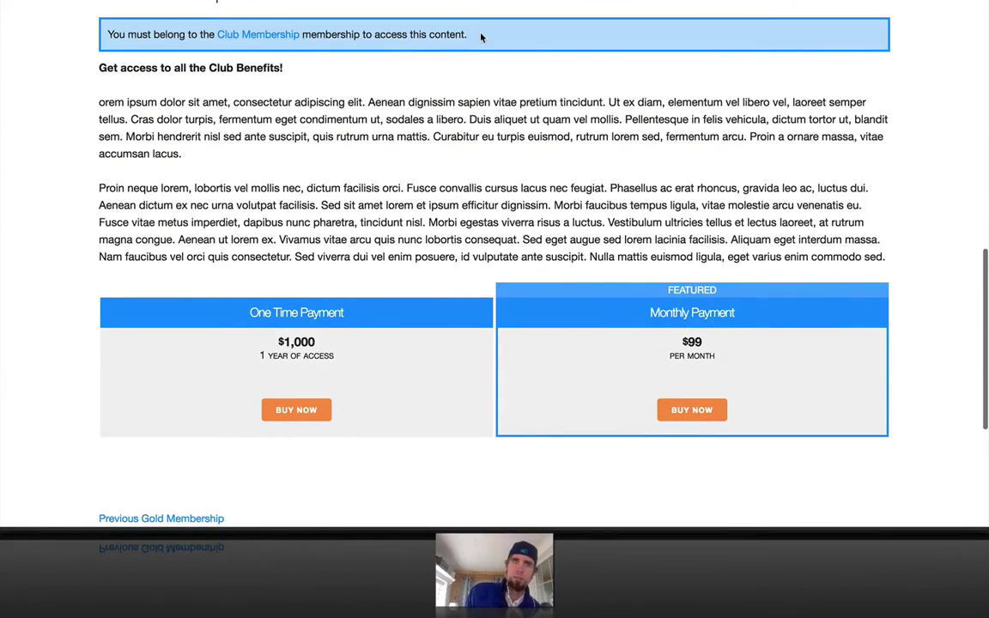
{"action": "scroll", "coordinate": [549, 155], "scroll_direction": "up", "scroll_amount": 10}
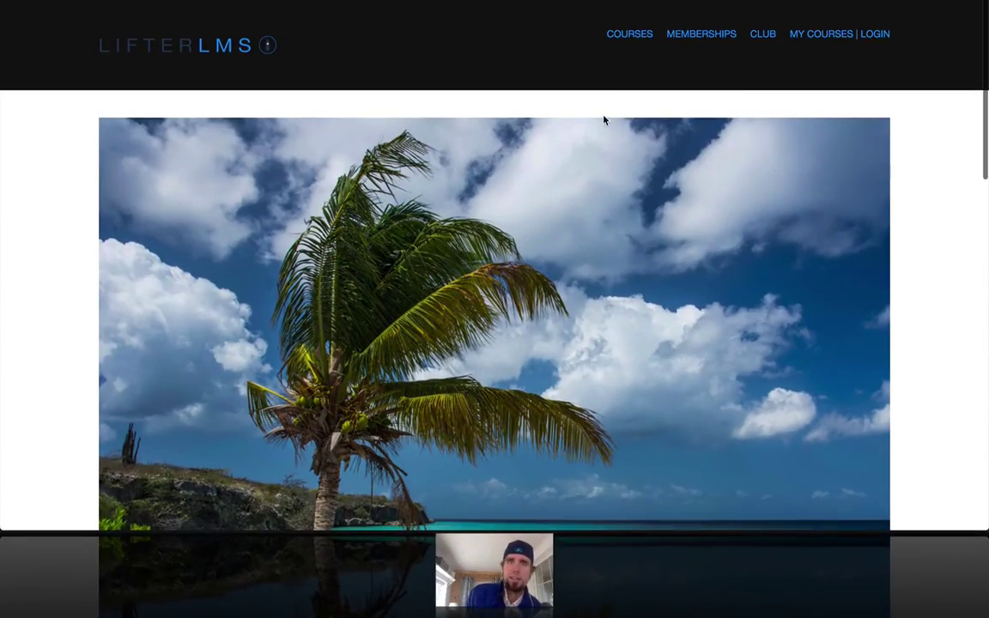
{"action": "key", "text": "ctrl+Down"}
- Open the Club page in the editor from the logged-in site
{"action": "left_click", "coordinate": [258, 137]}
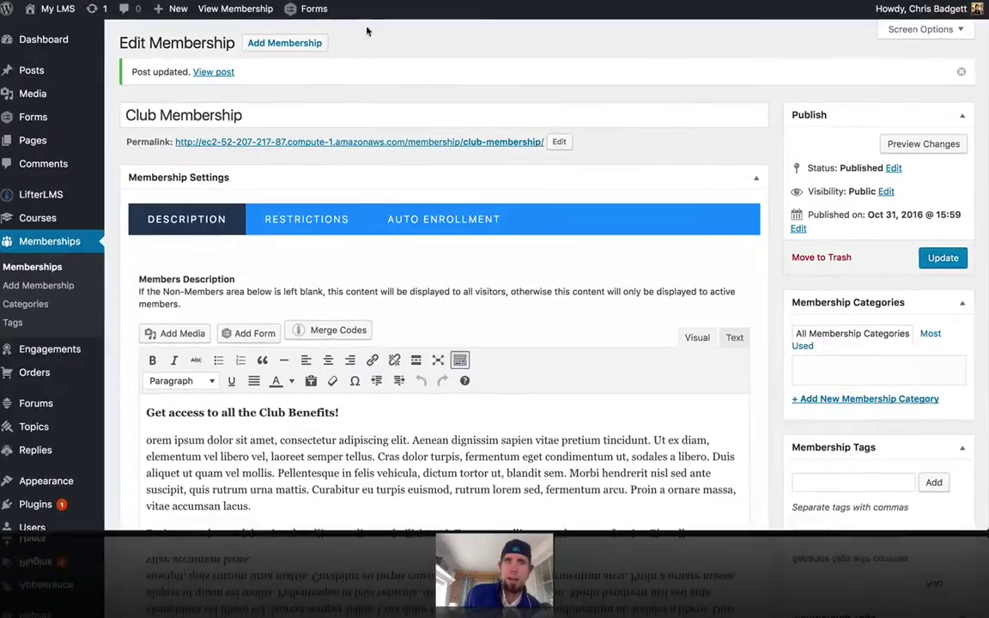
{"action": "key", "text": "ctrl+Tab"}
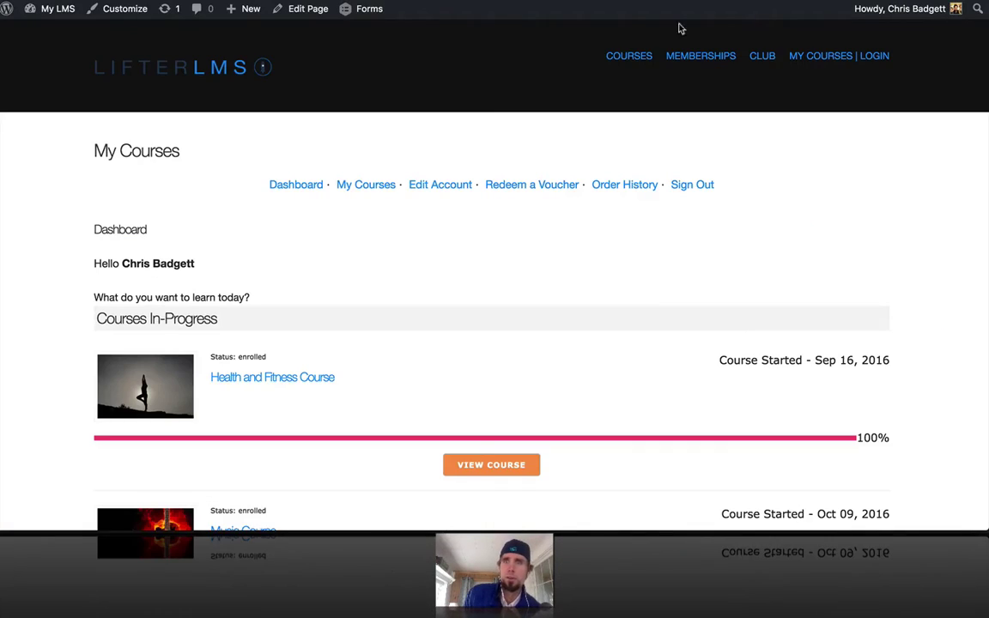
{"action": "left_click", "coordinate": [771, 62]}
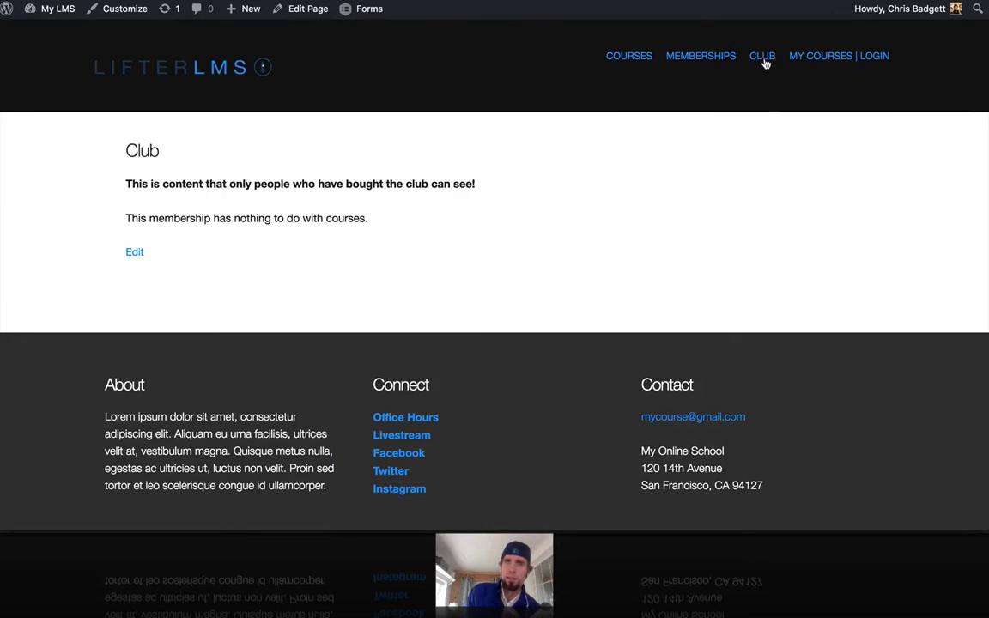
{"action": "left_click", "coordinate": [318, 9]}
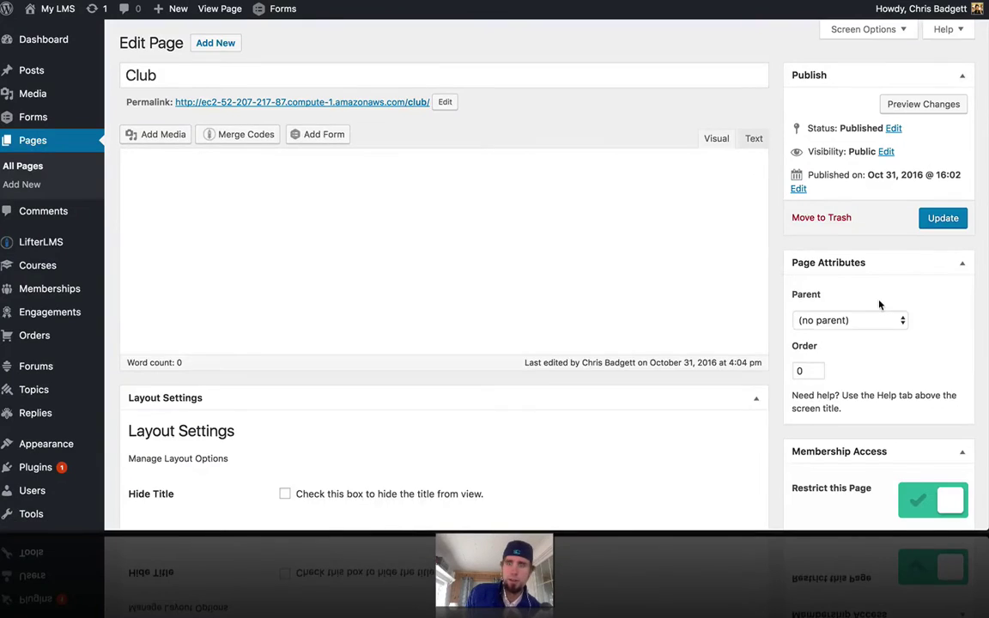
{"action": "scroll", "coordinate": [885, 249], "scroll_direction": "down", "scroll_amount": 4}
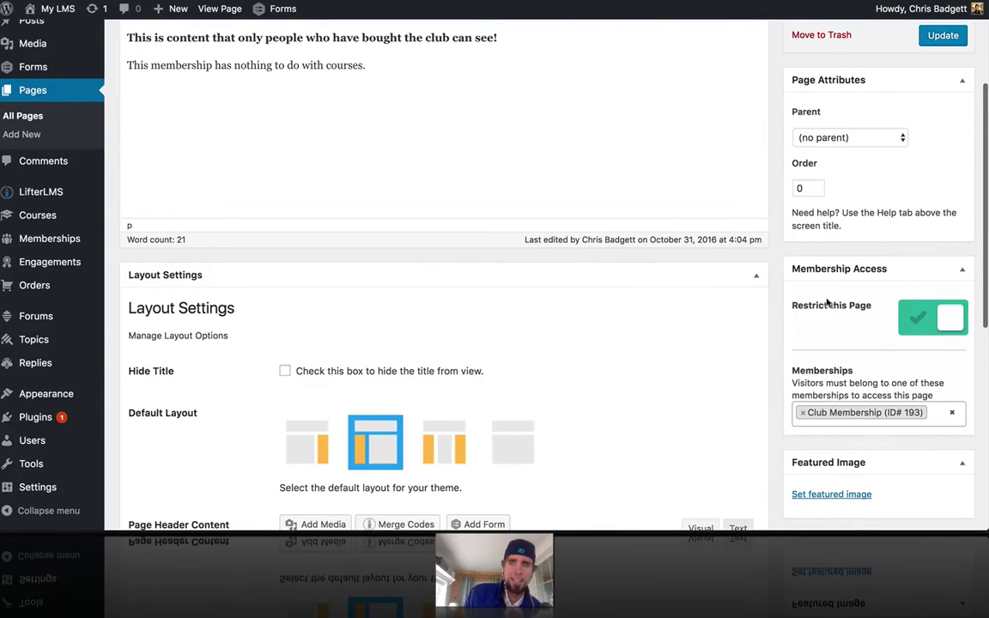
- Re-enable Restrict this Page with Club Membership as the allowed membership, and update the page
{"action": "left_click", "coordinate": [963, 324]}
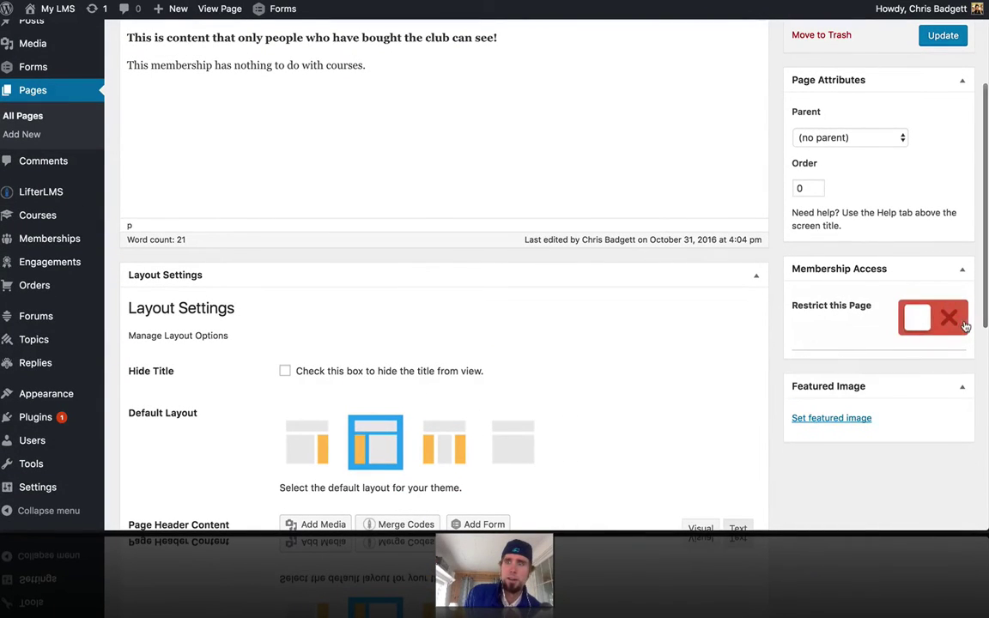
{"action": "left_click", "coordinate": [919, 319]}
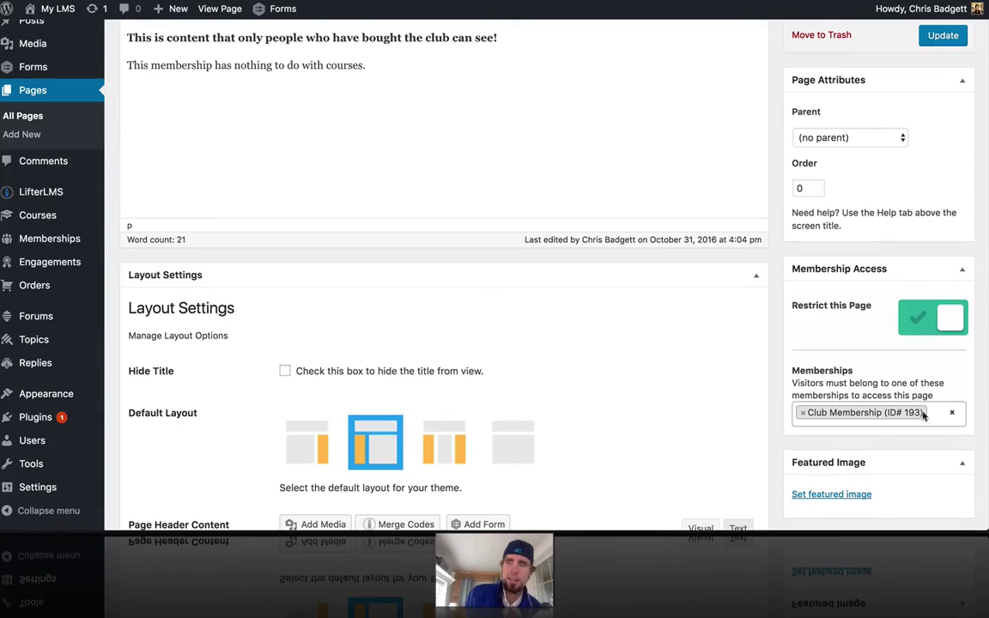
{"action": "left_click", "coordinate": [811, 415]}
{"action": "left_click", "coordinate": [806, 414]}
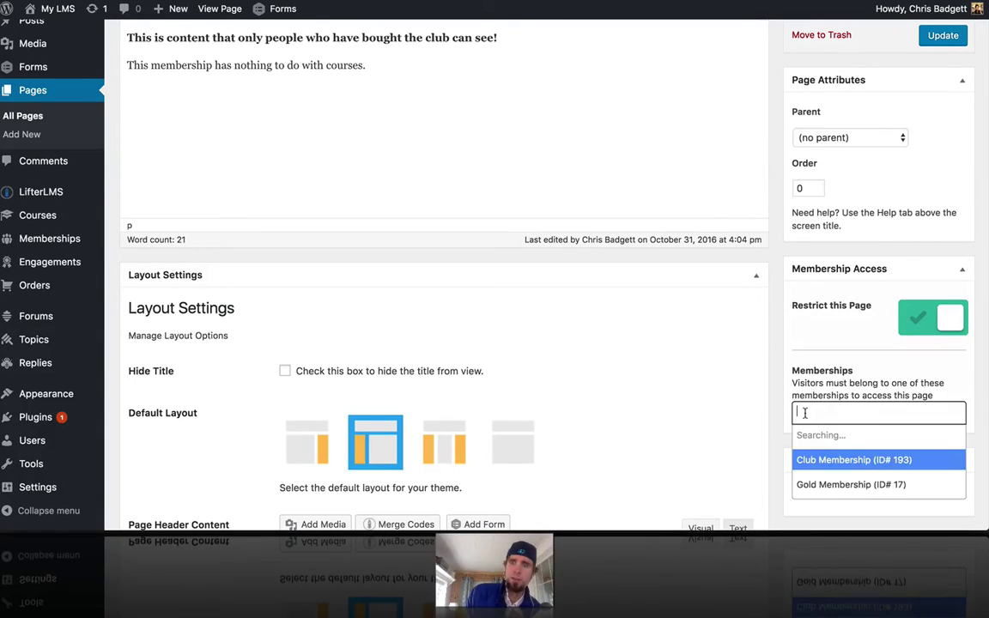
{"action": "type", "text": "clu"}
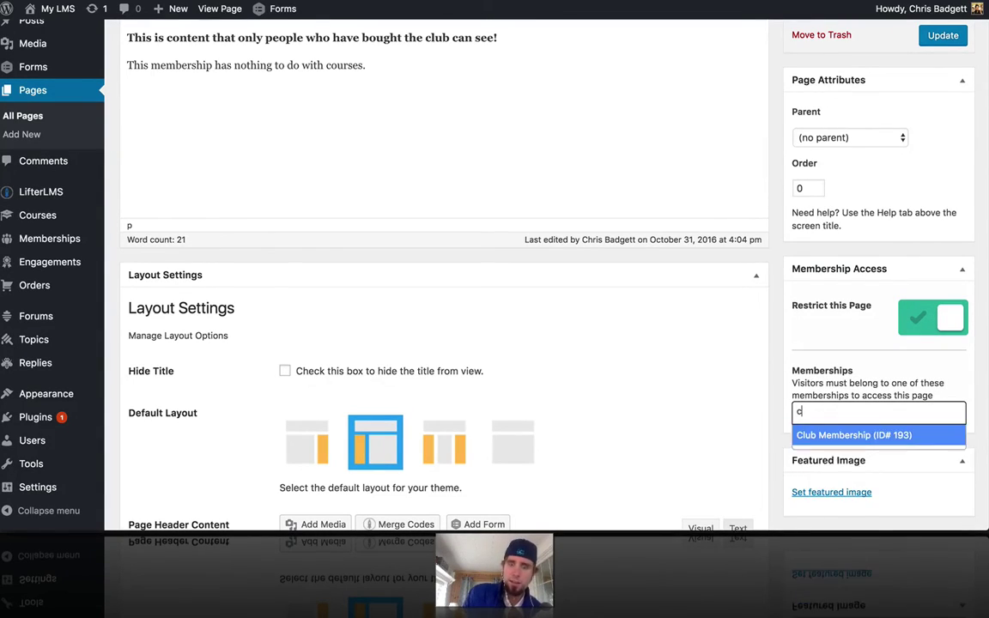
{"action": "left_click", "coordinate": [825, 435]}
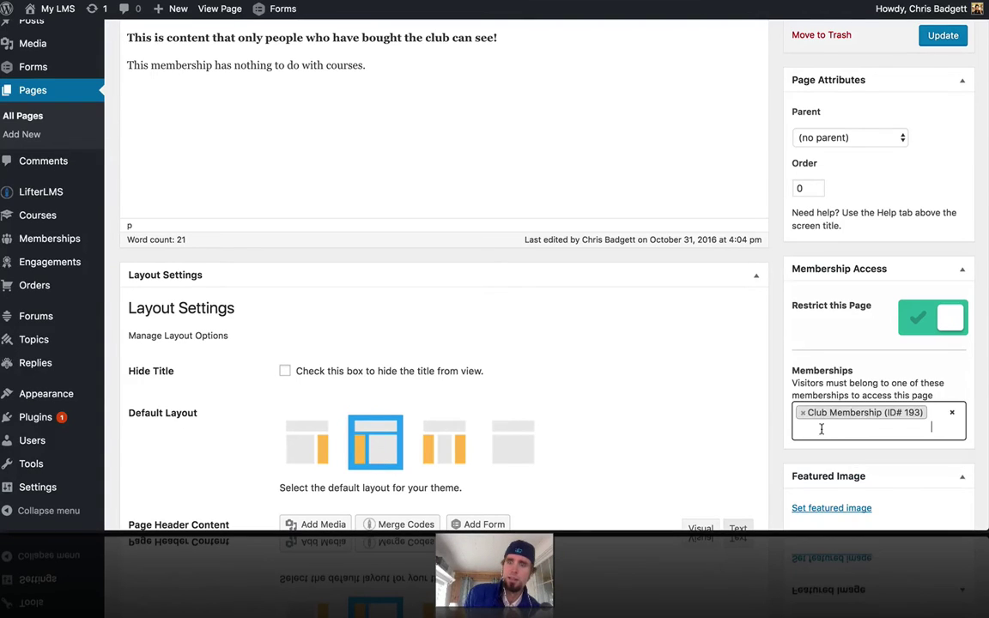
{"action": "scroll", "coordinate": [778, 160], "scroll_direction": "up", "scroll_amount": 3}
{"action": "left_click", "coordinate": [943, 146]}
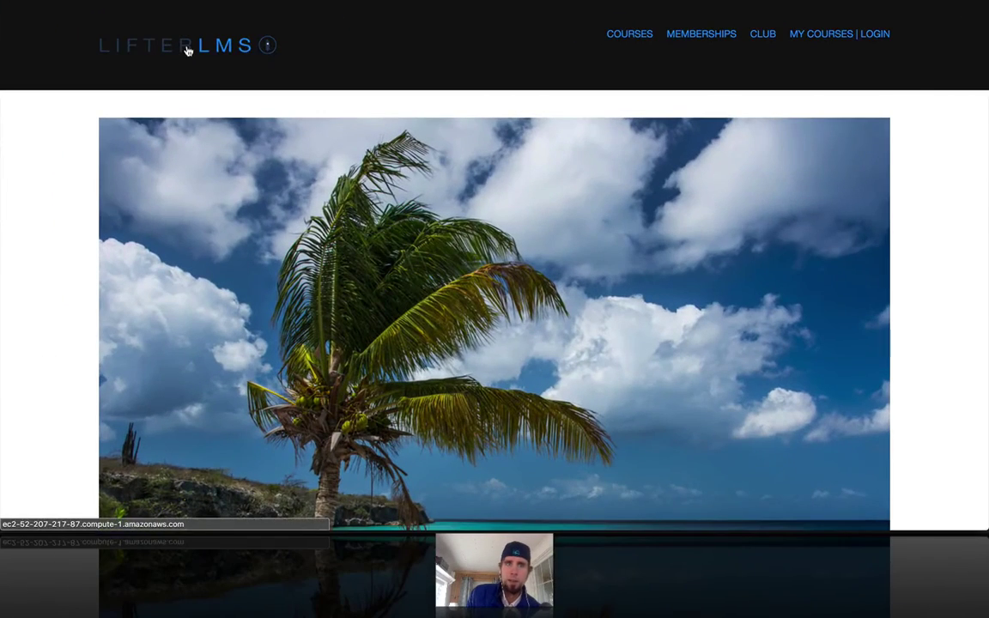
- Return to the home page via the site logo, then open the Membership Catalog
{"action": "left_click", "coordinate": [187, 50]}
{"action": "left_click", "coordinate": [692, 34]}
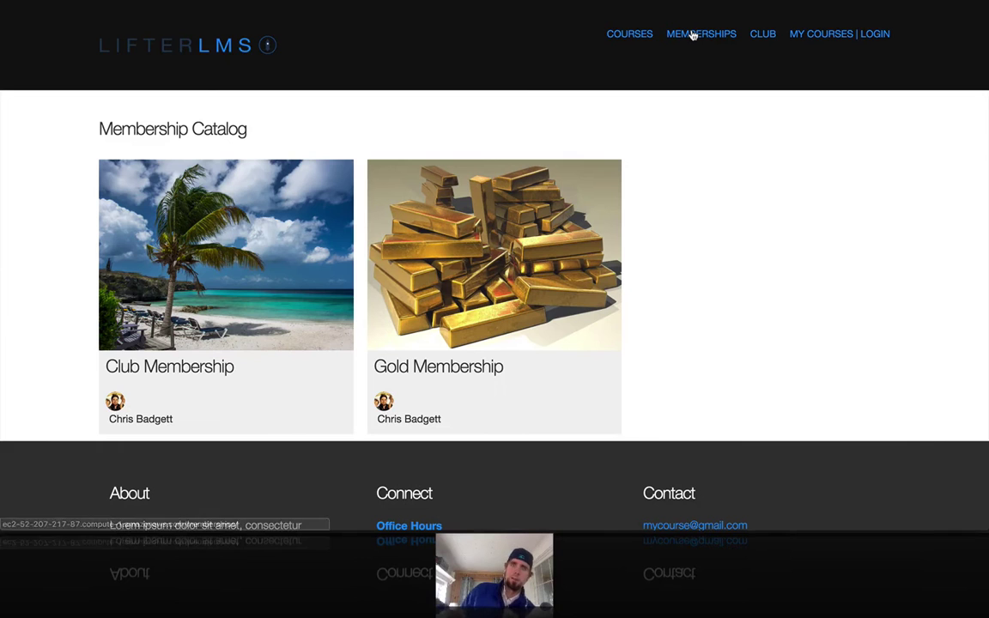